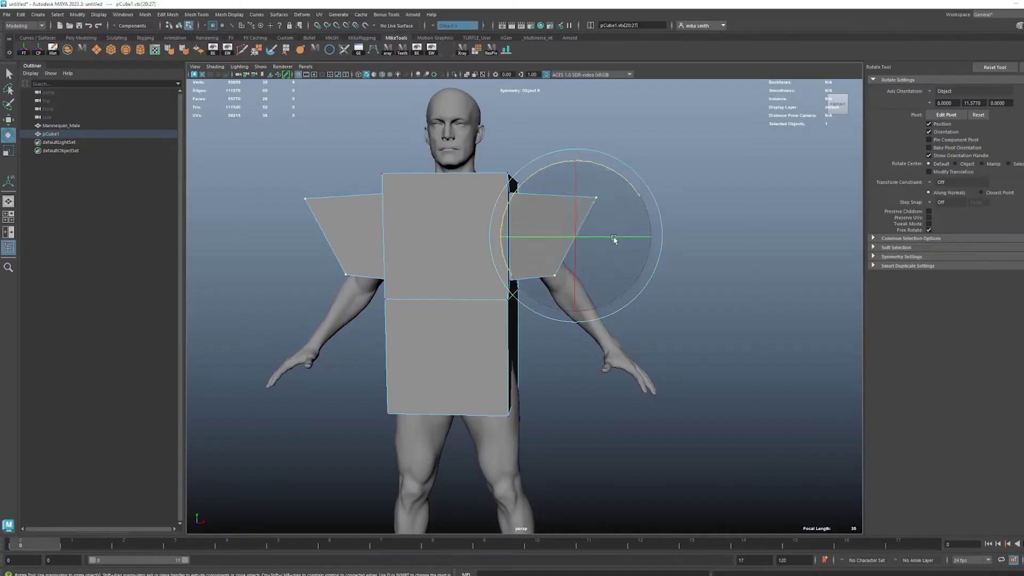
Step: Rotate the outer vertices of the blocky sleeves so the sleeve ends follow the slope of the arms
left_click_drag(605, 250, 587, 299)
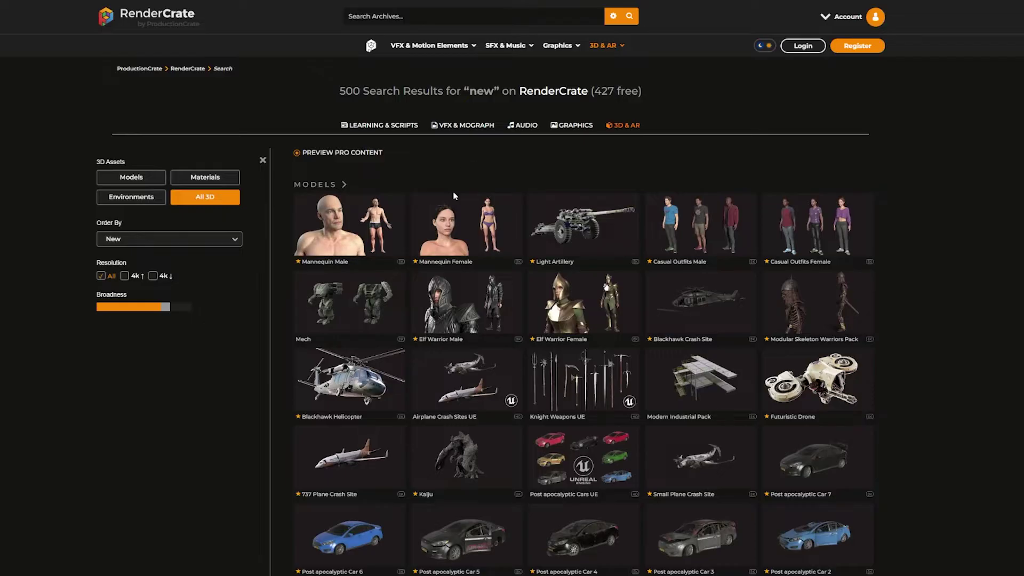
Step: Open the Casual Outfits Male preview on RenderCrate and turn its 360° view to look at the outfits
left_click(693, 219)
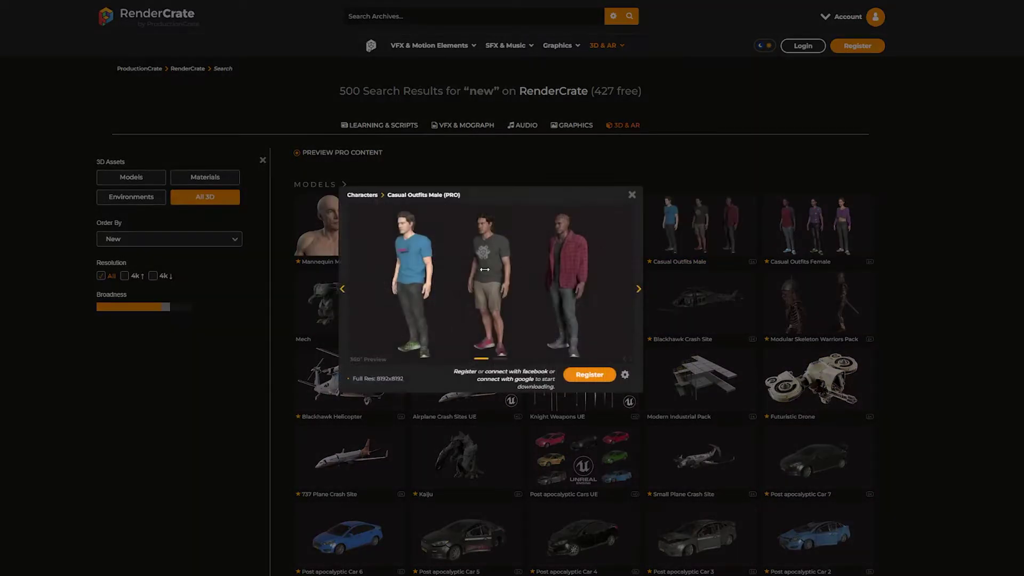
left_click_drag(531, 269, 627, 270)
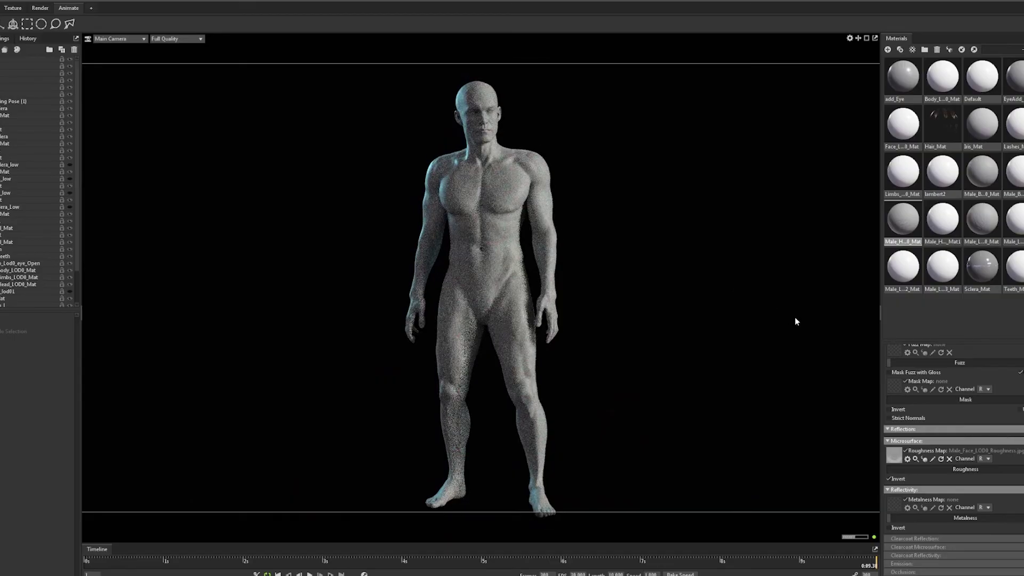
Step: Examine the rendered male mannequin's head and torso up close from the front
mouse_move(796, 322)
left_mouse_down("alt")
mouse_move(645, 322)
mouse_move(796, 318)
left_mouse_up("alt")
scroll(494, 187, "up", 3)
middle_click_drag(494, 188, 483, 321, "alt")
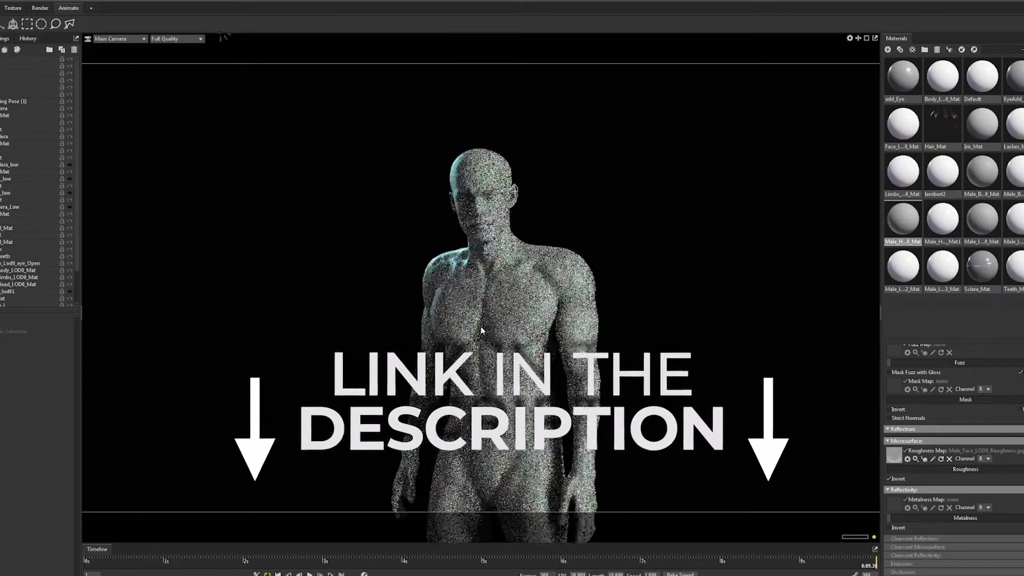
scroll(483, 318, "up", 4)
left_click_drag(483, 318, 501, 304, "alt")
scroll(534, 296, "down", 2)
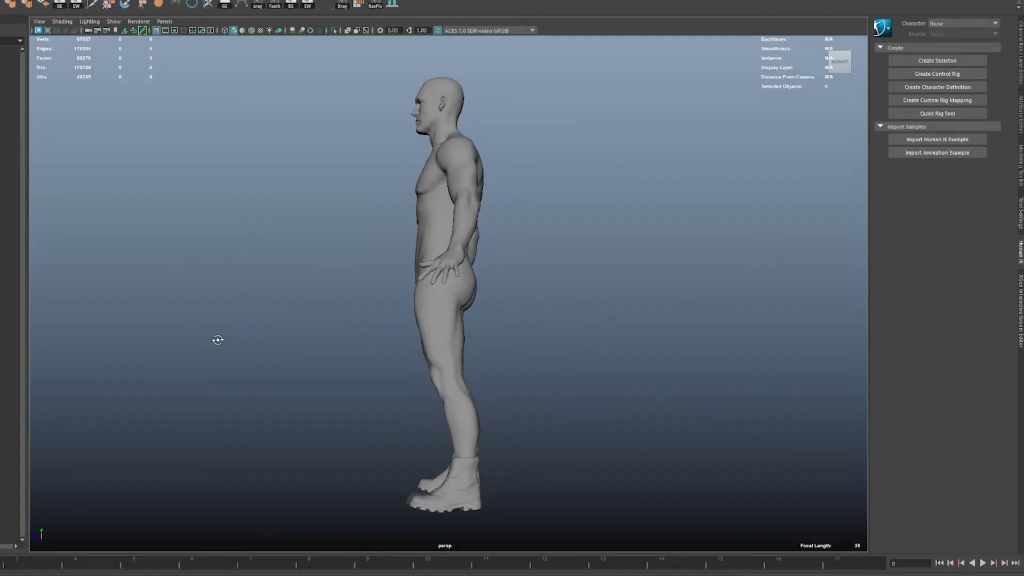
Step: Look at the male mannequin in Maya, 3ds Max and Cinema 4D from different angles
left_click_drag(218, 338, 311, 336, "alt")
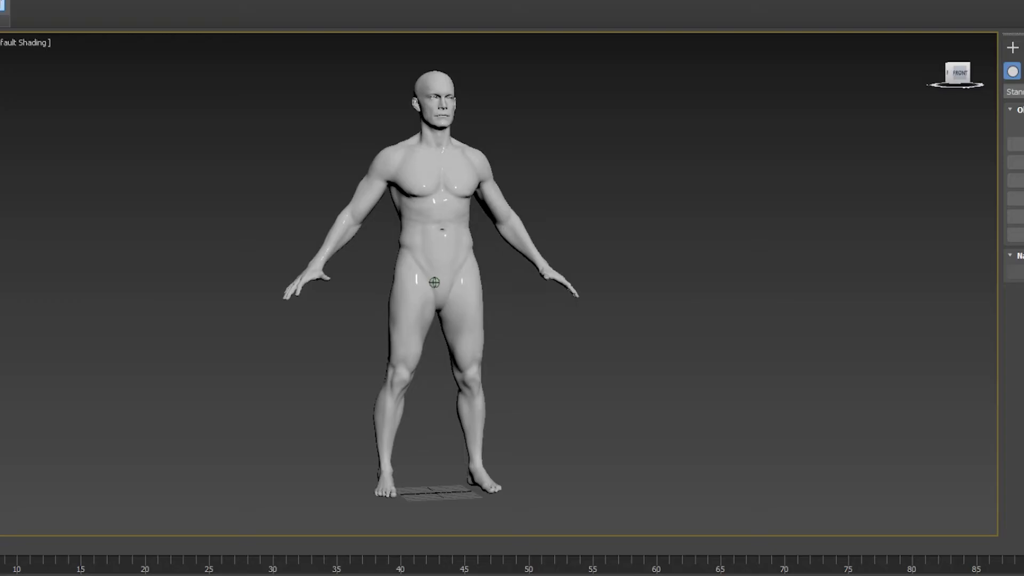
middle_click_drag(406, 282, 434, 280, "alt")
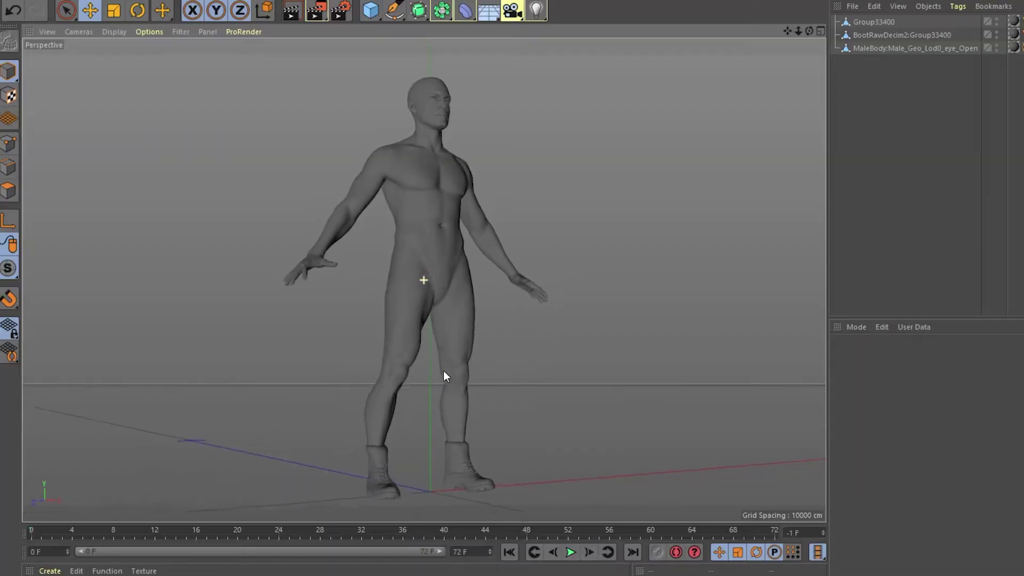
left_click_drag(443, 370, 474, 372, "alt")
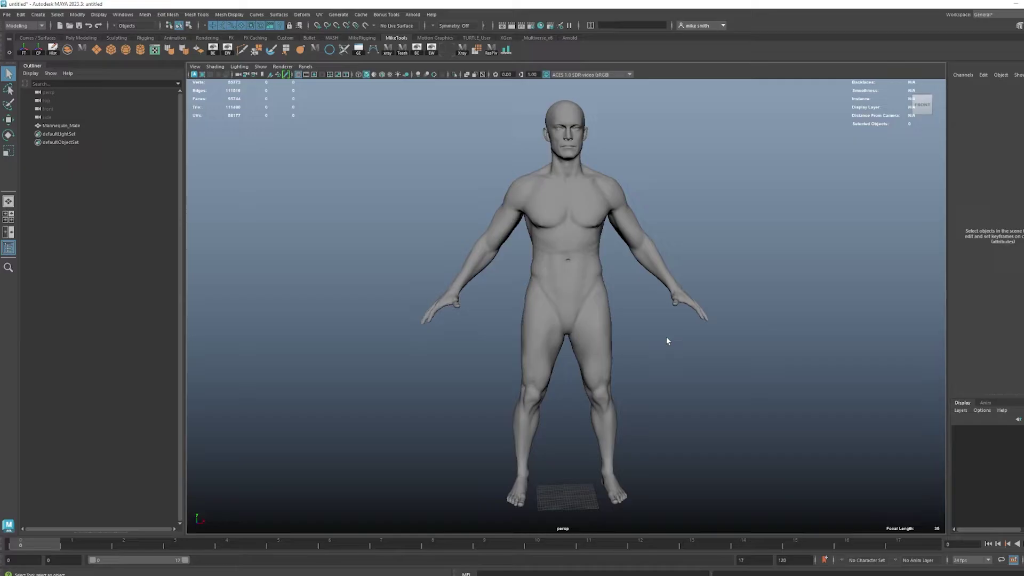
Step: Create a polygon cube in Maya and raise it from the mannequin's feet to its chest
left_click_drag(584, 269, 549, 290, "alt")
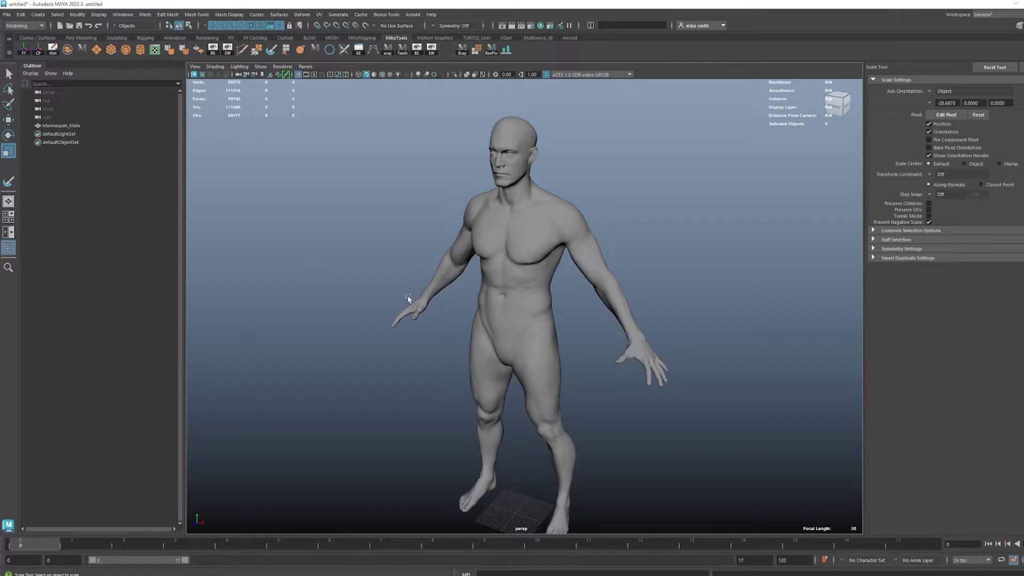
right_click_drag(450, 353, 518, 454, "shift")
key("w")
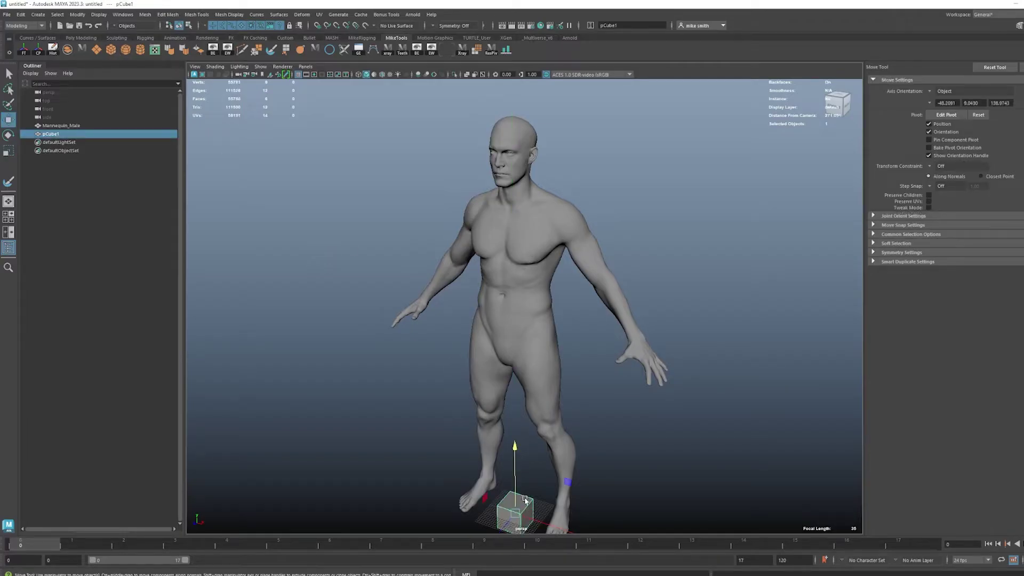
left_click_drag(515, 476, 535, 197)
Step: Scale the cube up to enclose the chest and adjust its front-to-back position around the torso
key("r")
left_click_drag(514, 232, 587, 240)
left_click_drag(587, 246, 482, 233, "alt")
key("w")
left_click_drag(453, 169, 452, 173)
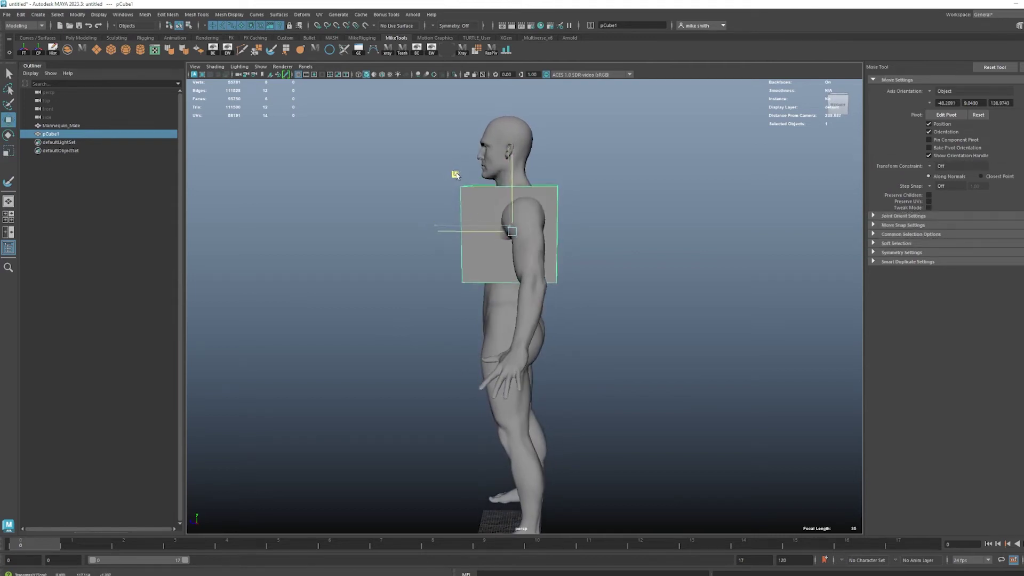
Step: Select the cube's two side faces and top face and extrude them as inset faces for the armholes and neck
left_click_drag(411, 210, 448, 215, "alt")
scroll(470, 211, "up", 3)
key("q")
right_click_drag(502, 198, 499, 229)
left_click_drag(498, 229, 524, 234, "alt")
left_click(524, 234)
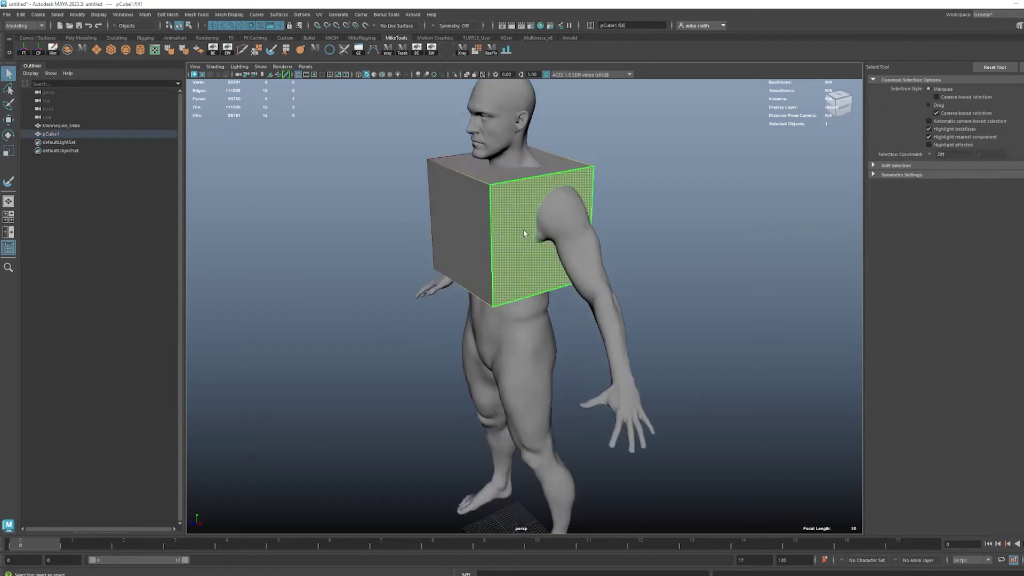
left_click_drag(363, 219, 509, 243, "alt")
left_click(510, 213, "shift")
left_click(546, 197, "shift")
left_click_drag(694, 341, 581, 299, "alt")
key("ctrl+e")
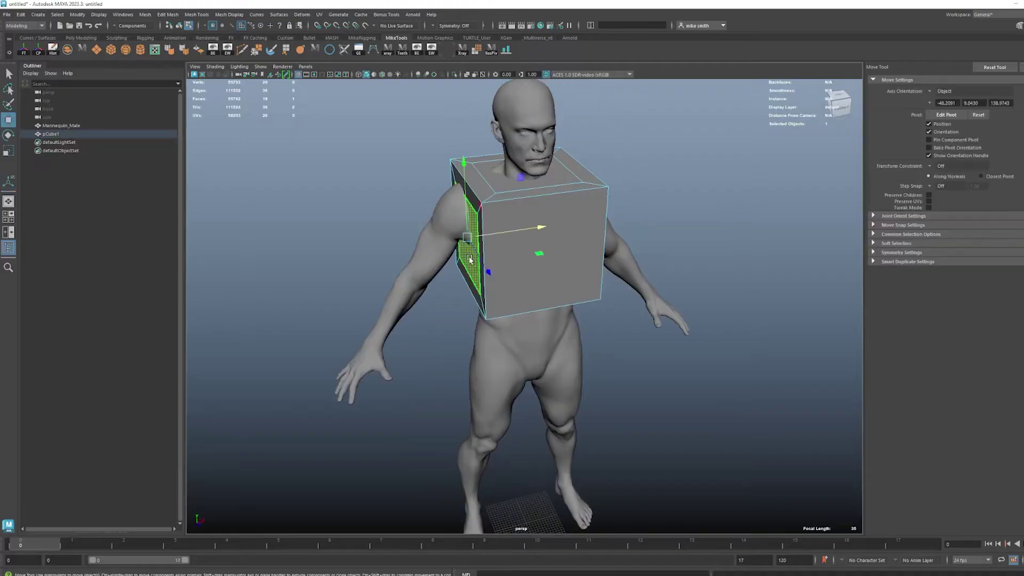
Step: Extrude the inset faces on both sides of the cube outward to form blocky sleeves over the upper arms
left_click_drag(555, 288, 373, 289, "alt")
left_click(504, 275, "shift")
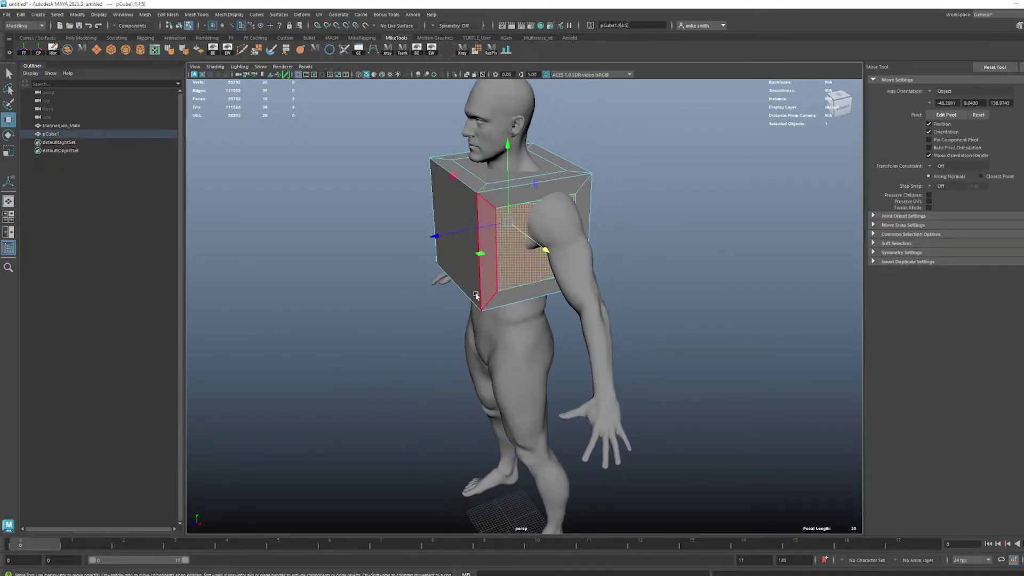
left_click_drag(472, 297, 483, 304, "alt")
key("ctrl+e")
left_click_drag(579, 270, 613, 284)
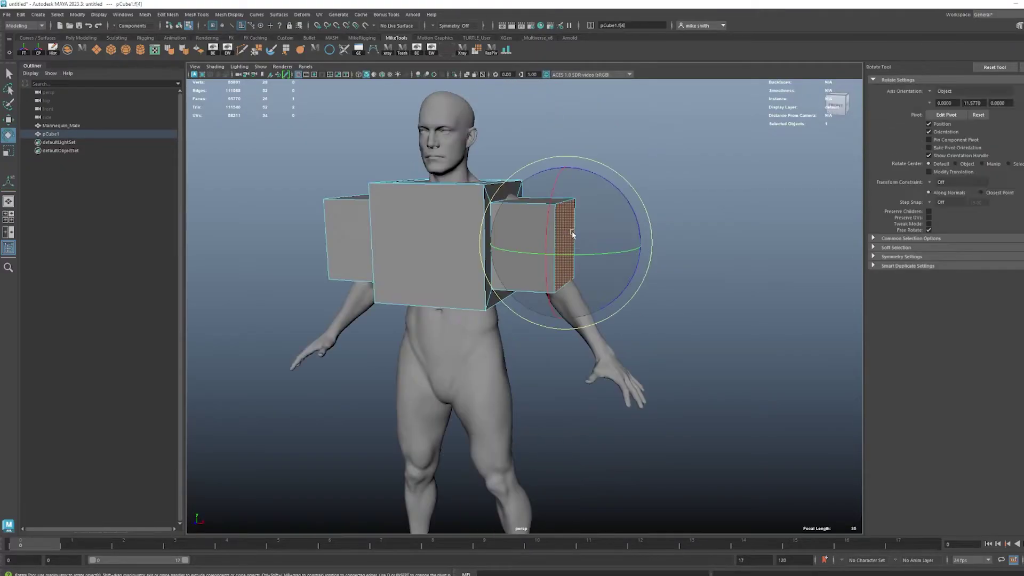
Step: Delete the end faces of the sleeves and the inset top face to open the armholes and neck
key("Delete")
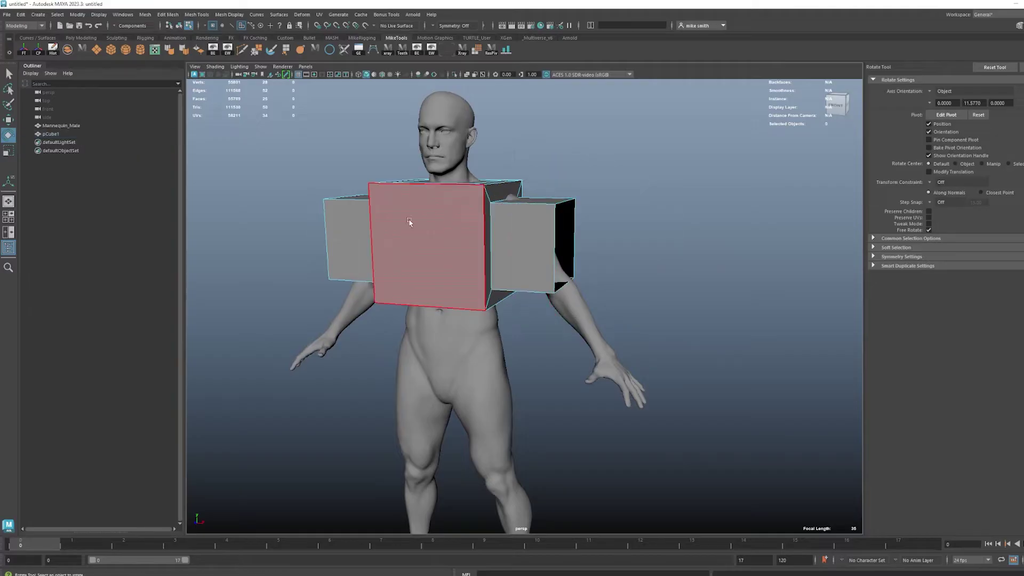
left_click_drag(402, 224, 484, 222, "alt")
left_click(484, 271)
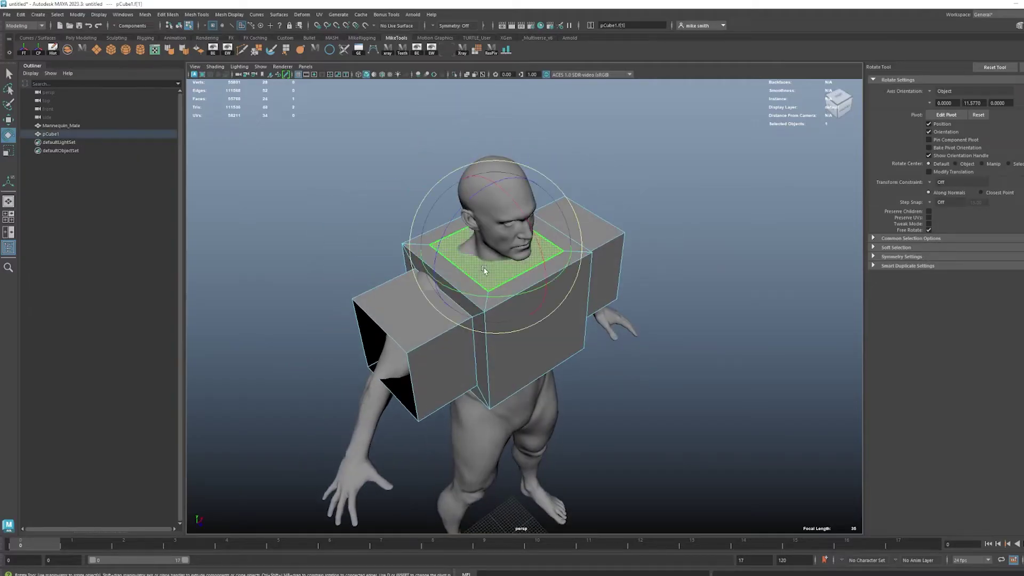
key("Delete")
Step: Extrude the bottom face of the box down to hip level and delete it to leave the hem open
left_click_drag(484, 271, 629, 379, "alt")
left_click(491, 224)
key("w")
left_click_drag(478, 211, 500, 326, "shift")
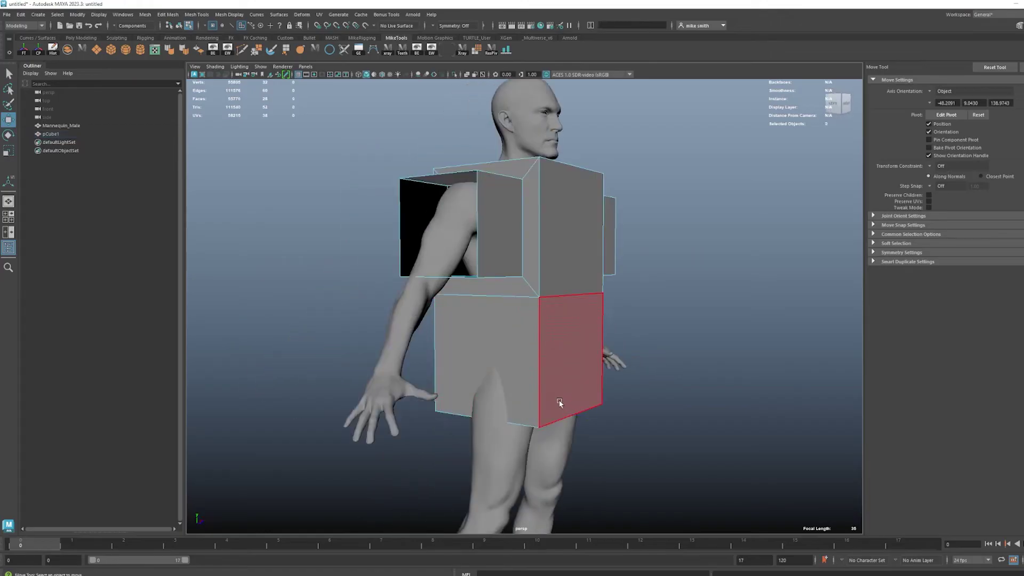
key("Delete")
Step: Rotate and lower the sleeve-end vertices symmetrically along the arms, and return to object mode
left_click_drag(563, 406, 520, 299, "alt")
right_click_drag(551, 231, 528, 229)
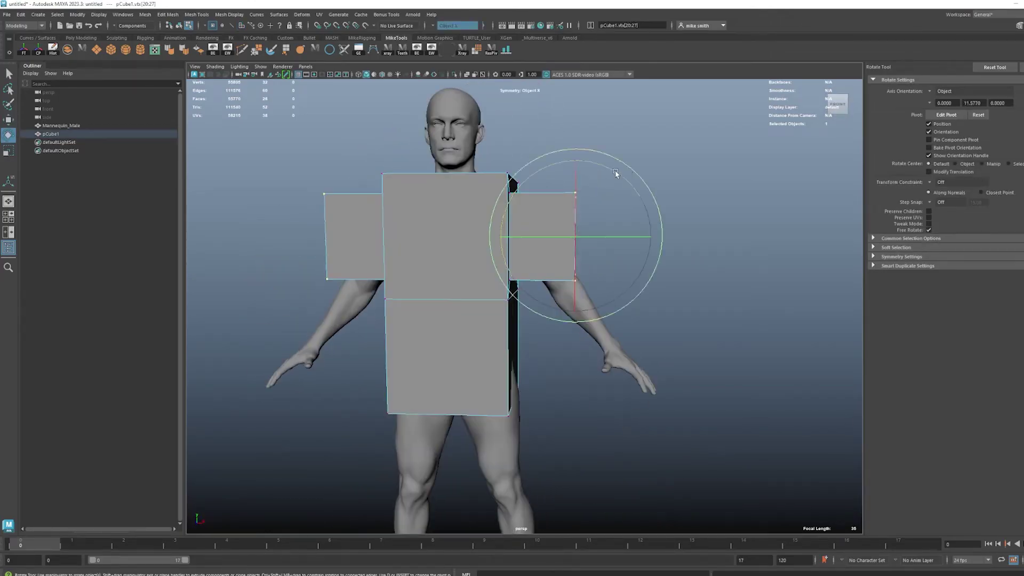
left_click_drag(617, 174, 631, 210)
key("w")
left_click_drag(575, 236, 608, 288)
key("F8")
key("q")
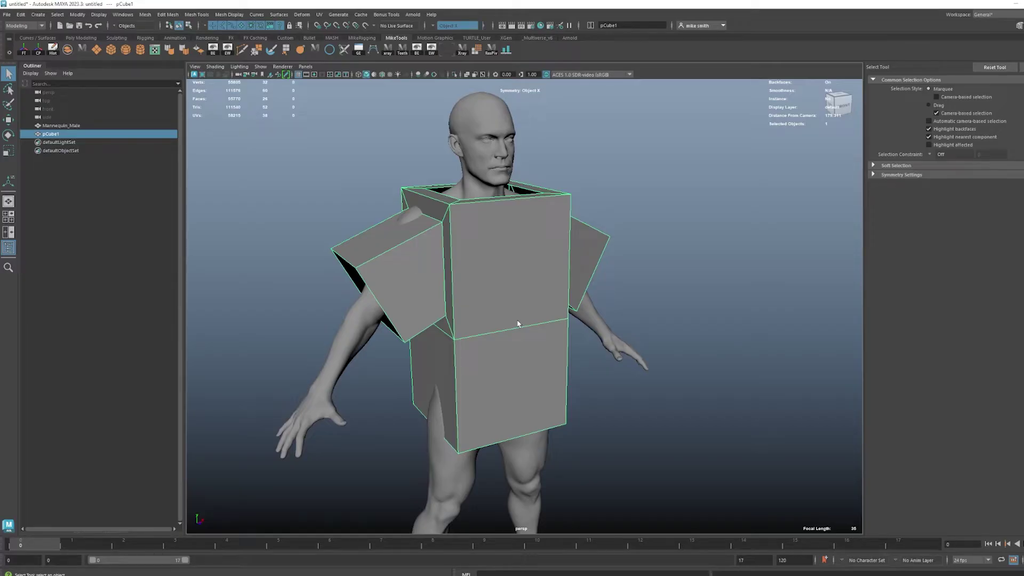
Step: Smooth the blocky shirt mesh with 2 divisions
left_click(145, 16)
left_click(162, 113)
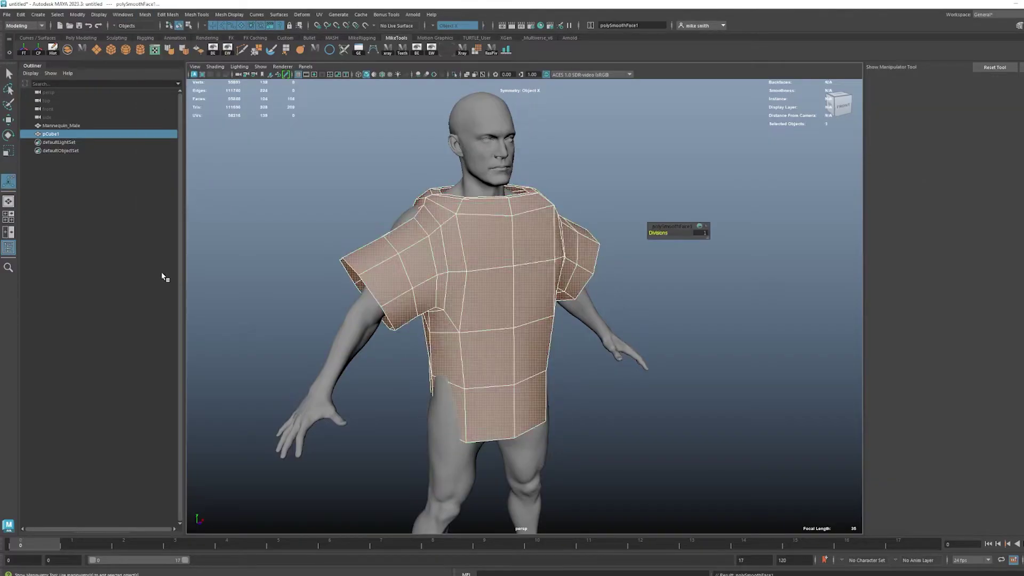
left_click_drag(710, 342, 683, 331, "alt")
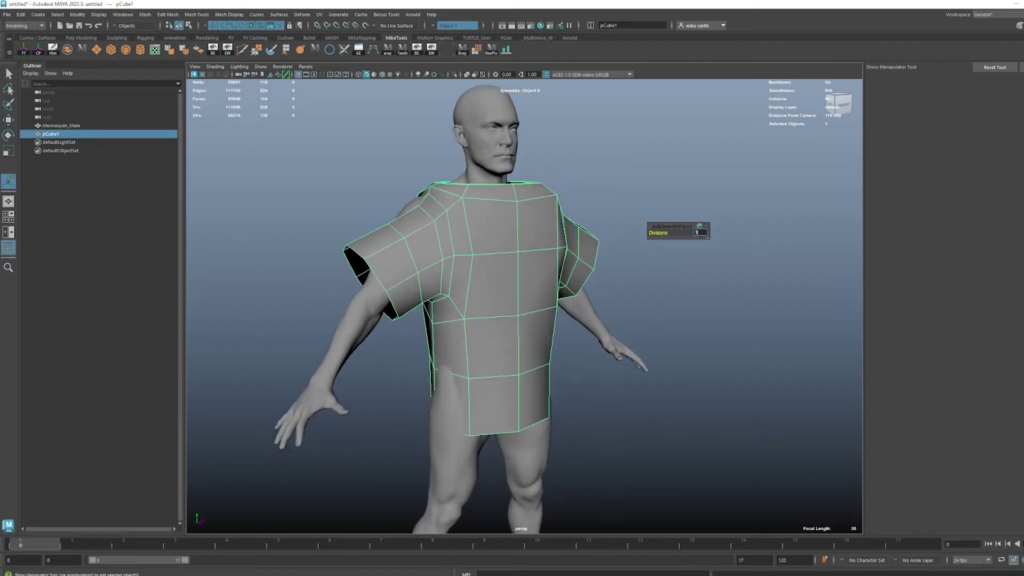
type("2")
key("Return")
key("q")
Step: Relax the shirt mesh by flooding all its vertices several times with the Sculpt Geometry tool
left_click_drag(474, 240, 448, 336, "alt")
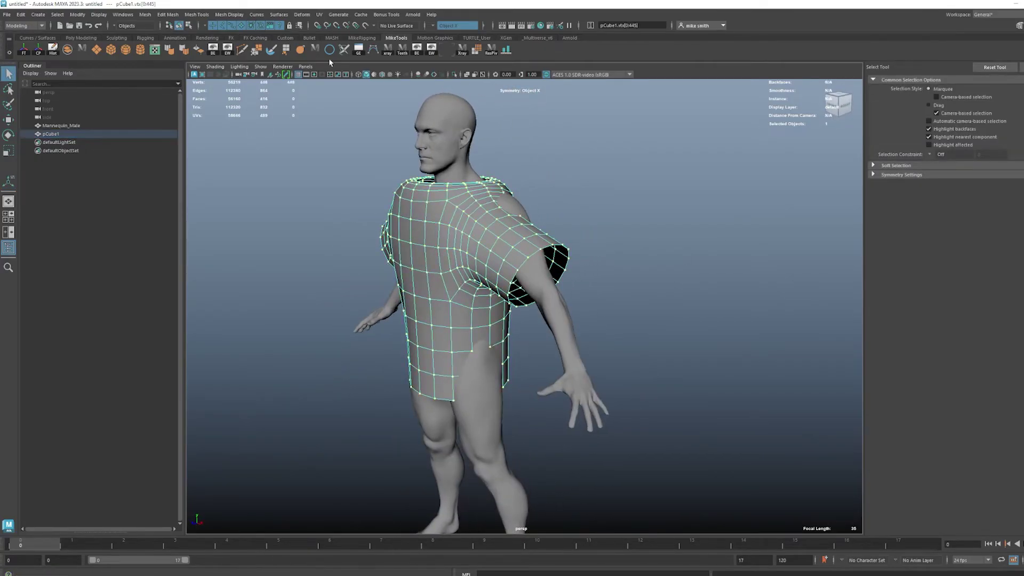
left_click(273, 52)
left_click(960, 238)
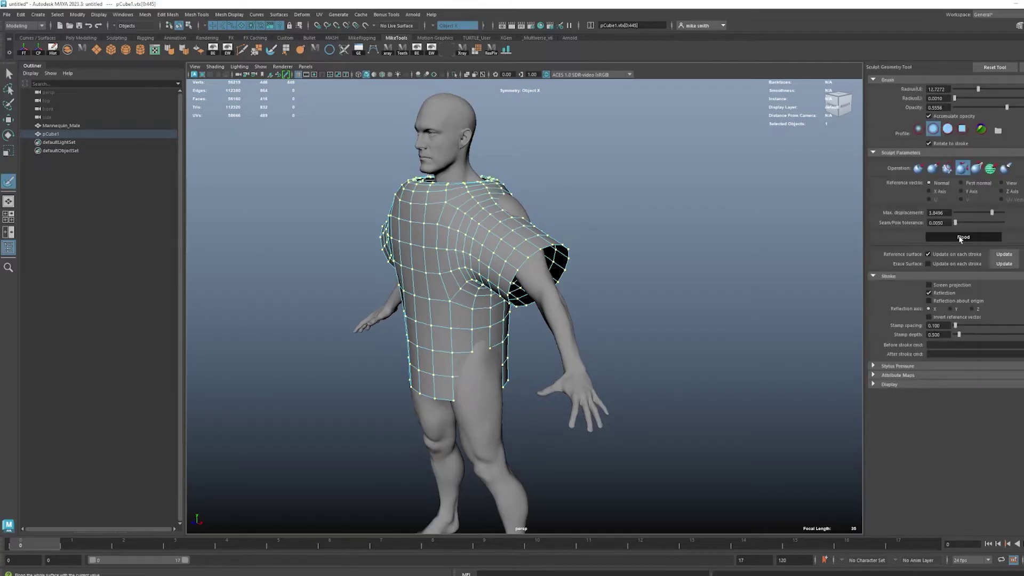
left_click(961, 238)
left_click(961, 238)
left_click(961, 238)
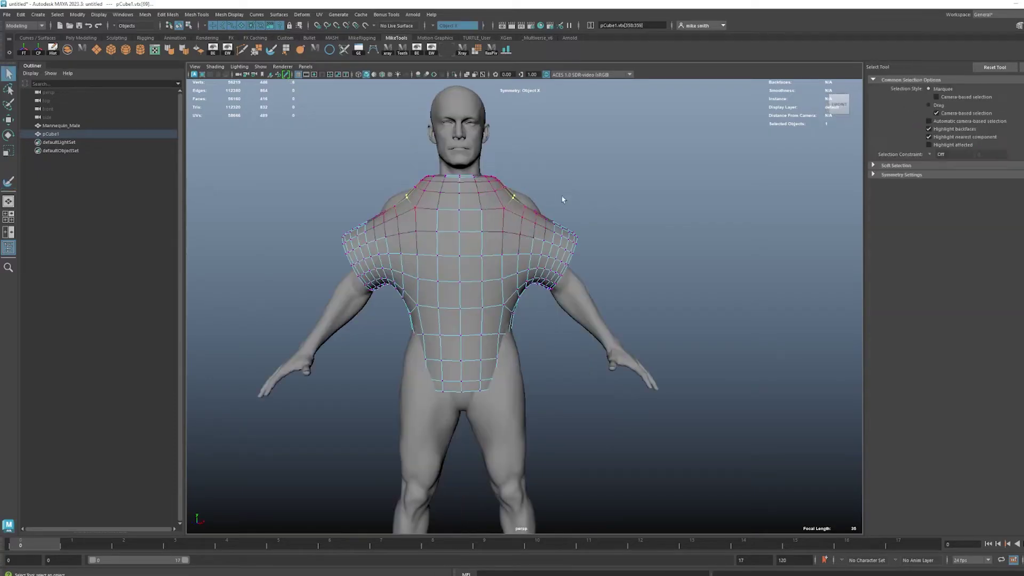
Step: Move the soft-selected shoulder vertices up and outward to cover the shoulders, and widen the hem around the hips
key("w")
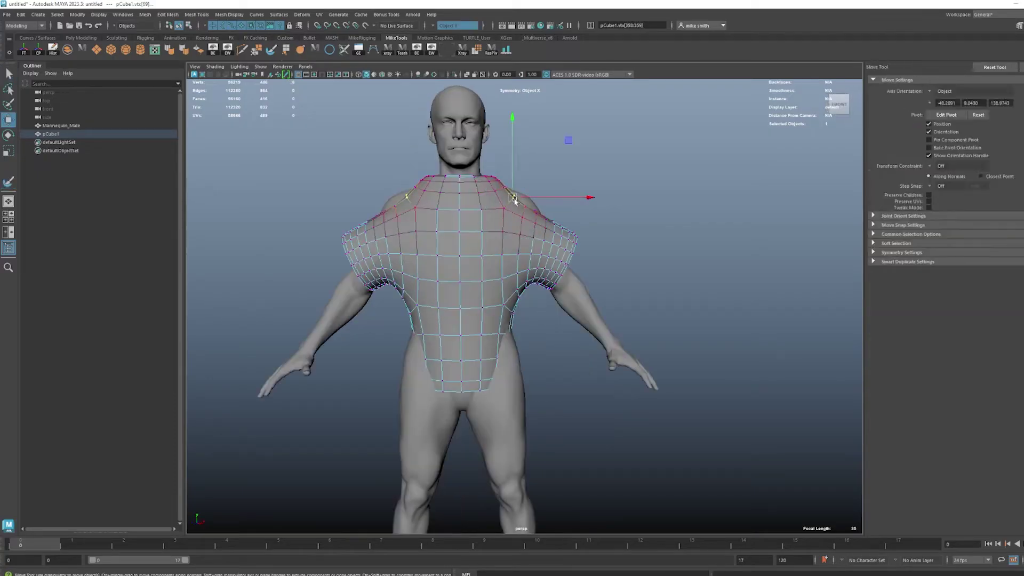
key("4")
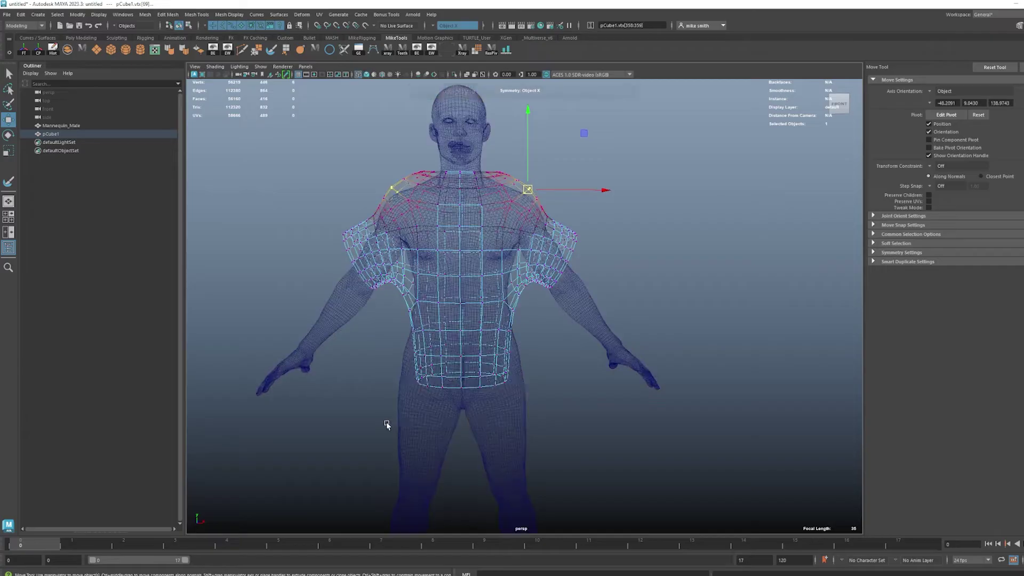
left_click_drag(374, 423, 517, 367)
key("5")
Step: Turn on Object X symmetry and rotate the selected sleeve-opening vertices to match the arms
left_click(440, 27)
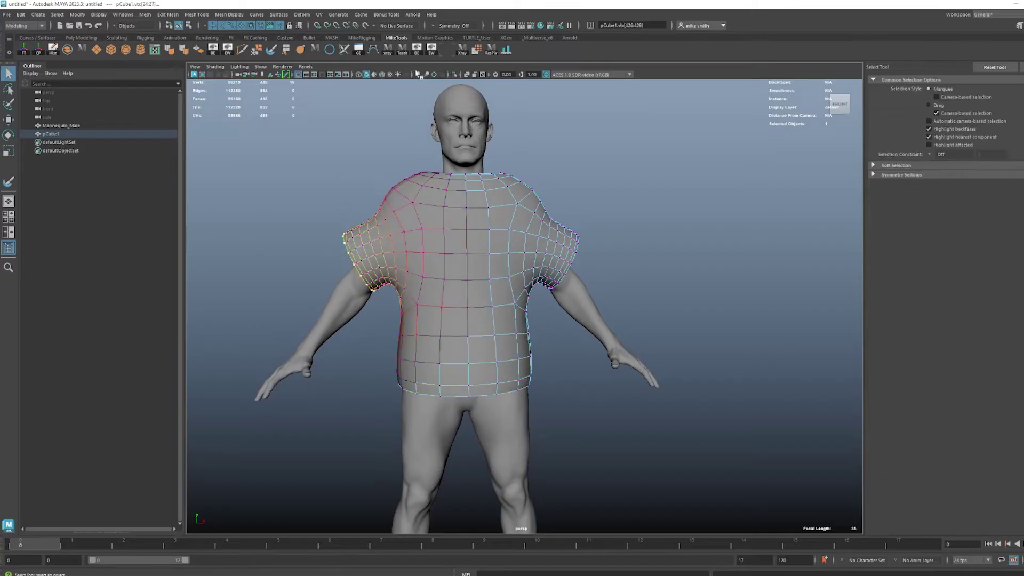
left_click(454, 26)
left_click(450, 43)
key("e")
left_click_drag(422, 216, 379, 186)
Step: Move soft-selected vertices around the shoulders and neckline to fit the shirt to the body
key("q")
left_click(508, 210)
key("w")
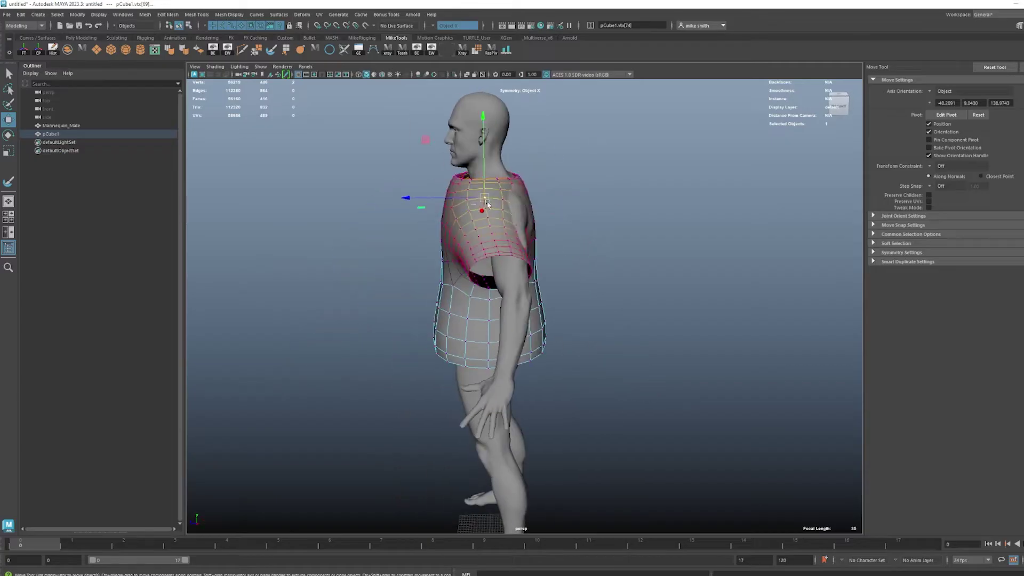
left_click_drag(487, 204, 496, 224)
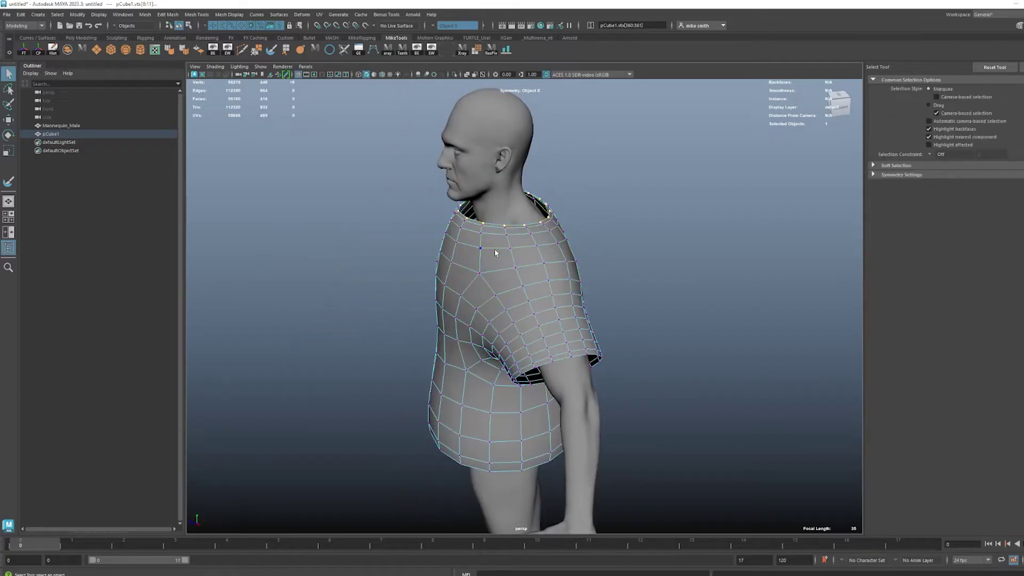
left_click_drag(560, 182, 742, 227)
left_click(590, 229)
left_click_drag(582, 213, 606, 210)
Step: Select the vertex loop around the sleeve opening and rotate it to line up with the arm
key("q")
left_click(640, 312)
double_click(632, 323, "shift")
key("e")
left_click_drag(675, 272, 534, 304)
left_click(526, 464)
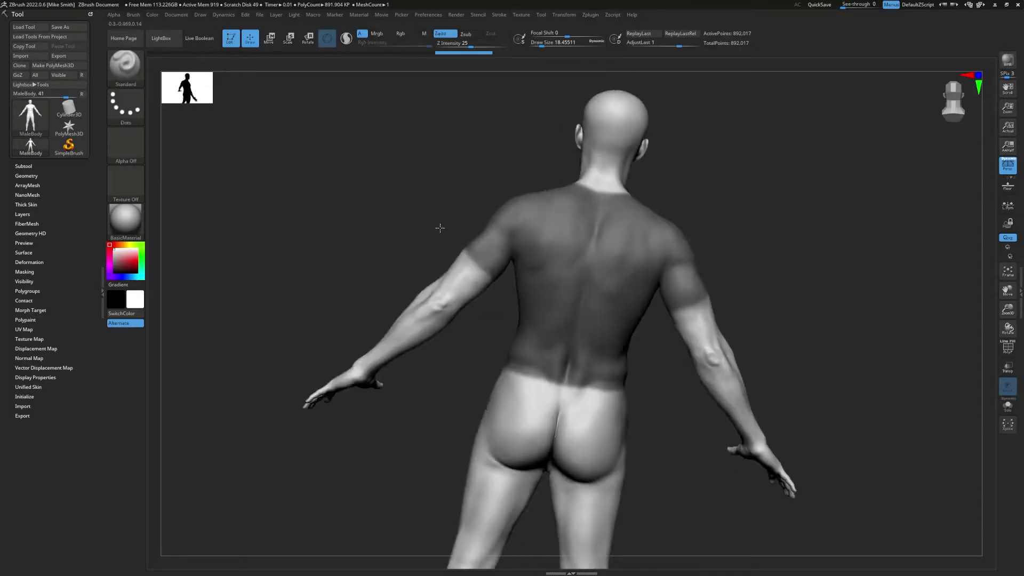
Step: Switch to ZBrush and rotate the mannequin to view the masked shirt area on its torso
left_click_drag(439, 226, 484, 142)
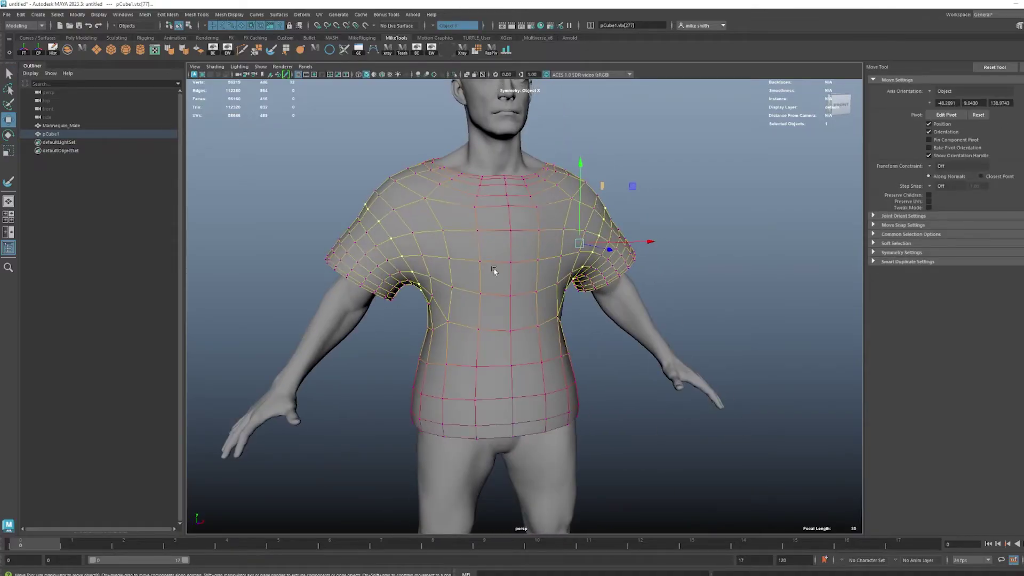
Step: Switch back to Maya, select the shirt as a whole object and move it up slightly
right_click_drag(430, 262, 443, 233)
left_click(347, 235)
left_click_drag(480, 208, 428, 204, "alt")
left_click_drag(486, 174, 485, 164)
Step: Inspect the unselected shirt's shape, and reselect it to examine the mesh around the waist and hem up close
left_click(579, 342)
left_click_drag(508, 323, 494, 321, "alt")
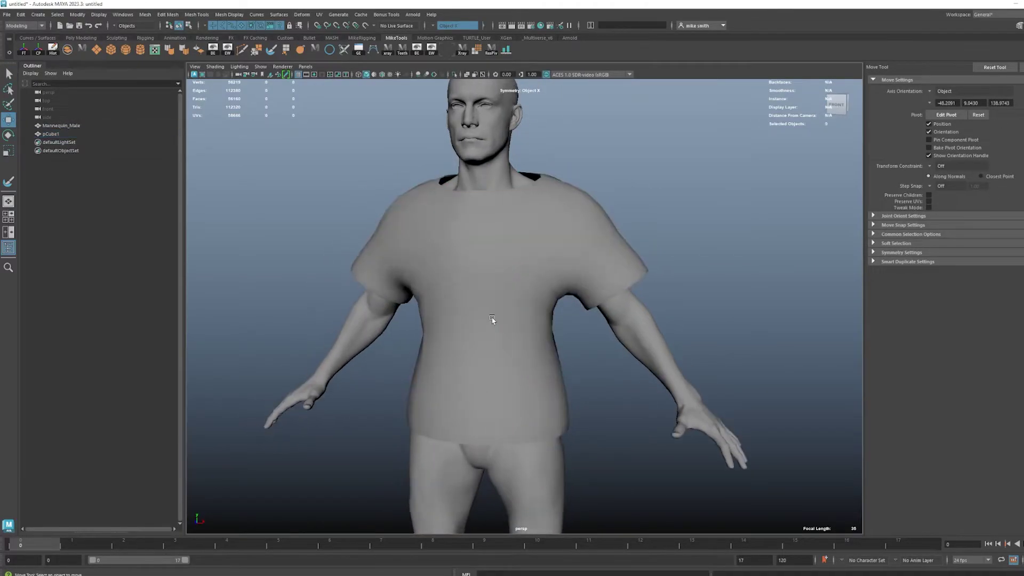
left_click(494, 320)
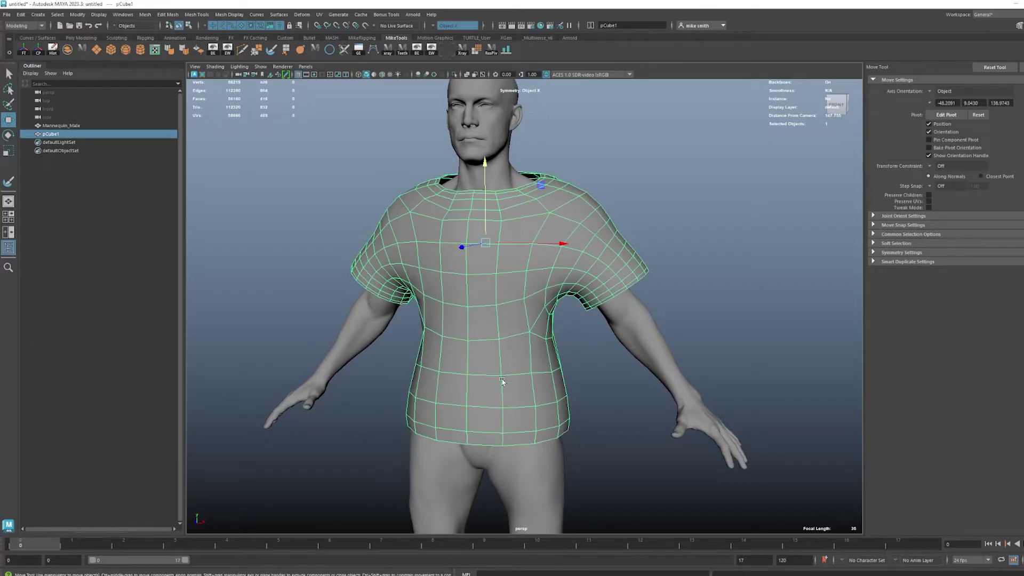
scroll(500, 377, "up", 4)
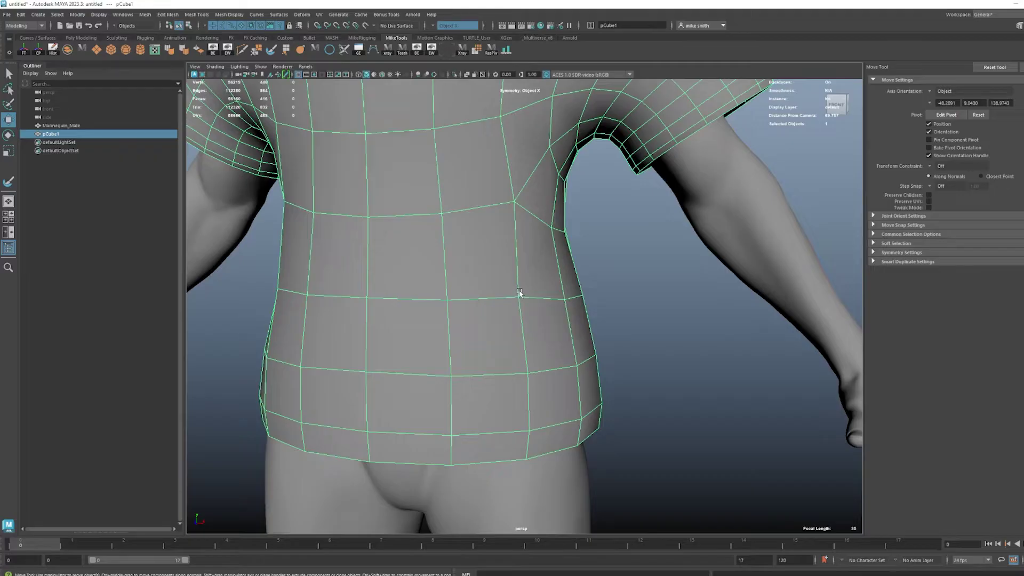
Step: Apply a Smooth operation to the whole T-shirt mesh
scroll(520, 293, "down", 4)
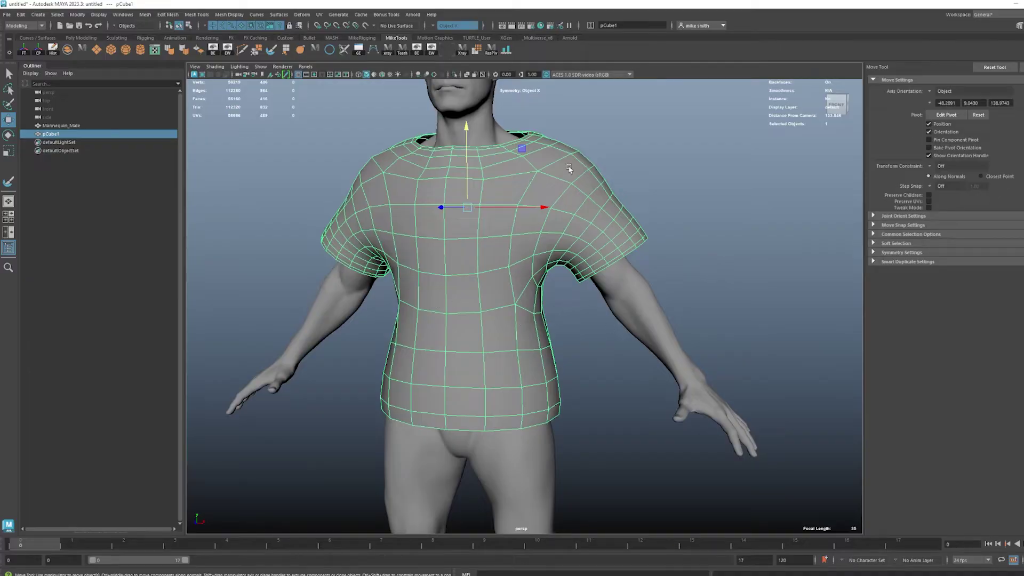
left_click(145, 14)
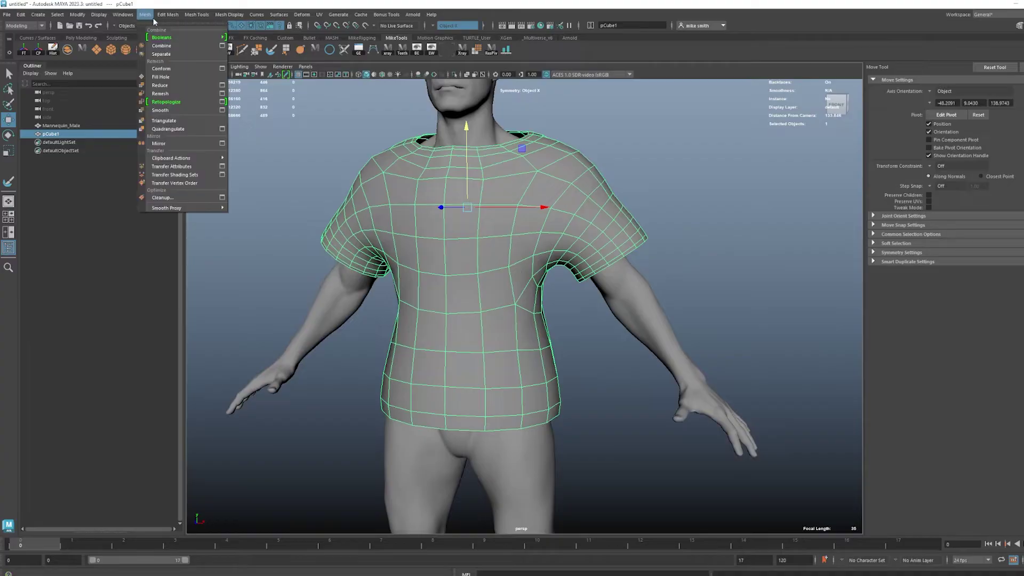
left_click(162, 110)
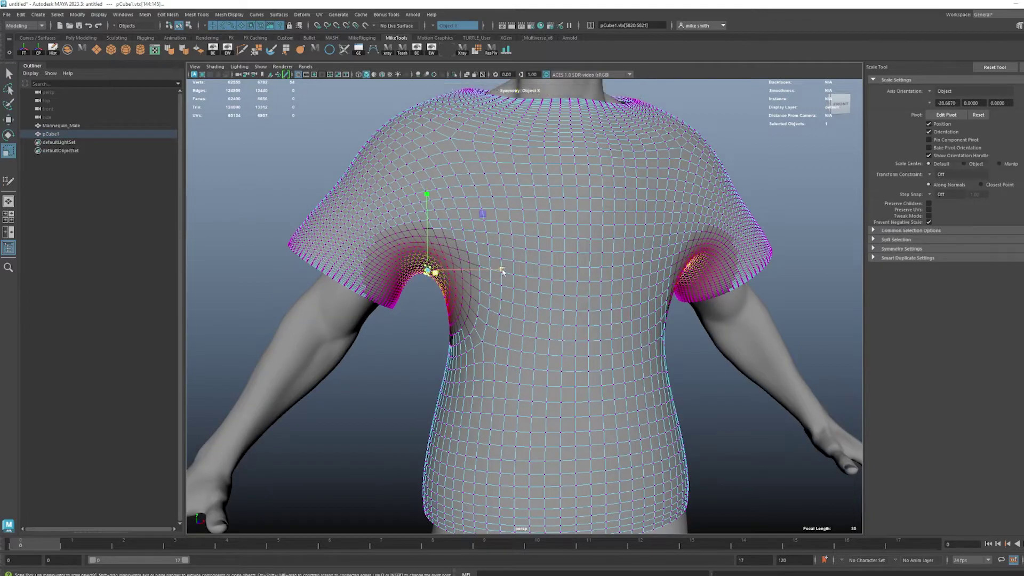
Step: Reshape the smoothed T-shirt around the armpits and sleeves with soft-selected vertices, finishing in object mode
left_click_drag(295, 214, 680, 201, "alt")
left_click(549, 202)
key("b")
left_click_drag(488, 147, 478, 155)
key("w")
mouse_move(488, 143)
left_mouse_down()
mouse_move(467, 158)
mouse_move(483, 142)
left_mouse_up()
left_click_drag(609, 257, 584, 298)
left_click_drag(540, 218, 530, 219)
mouse_move(536, 223)
left_mouse_down("alt")
mouse_move(534, 234)
mouse_move(528, 215)
mouse_move(527, 224)
left_mouse_up("alt")
left_click_drag(527, 225, 569, 197, "alt")
left_click(550, 184)
left_click_drag(608, 126, 608, 132)
key("F8")
Step: Hide the T-shirt so that the full mannequin is exposed
left_click(393, 231)
scroll(393, 231, "down", 8)
left_click_drag(394, 231, 501, 341, "alt")
left_click(504, 348)
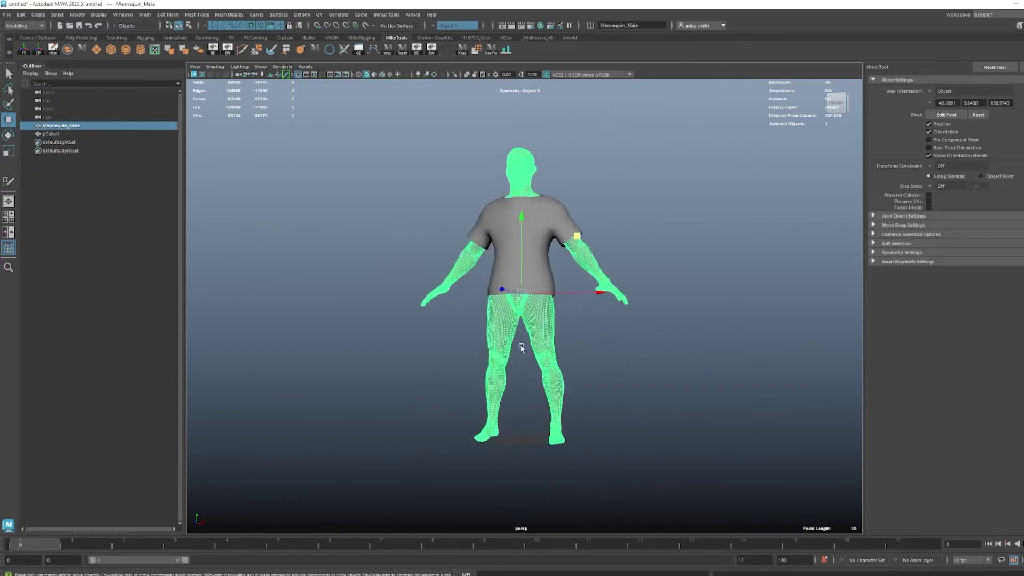
scroll(533, 368, "up", 4)
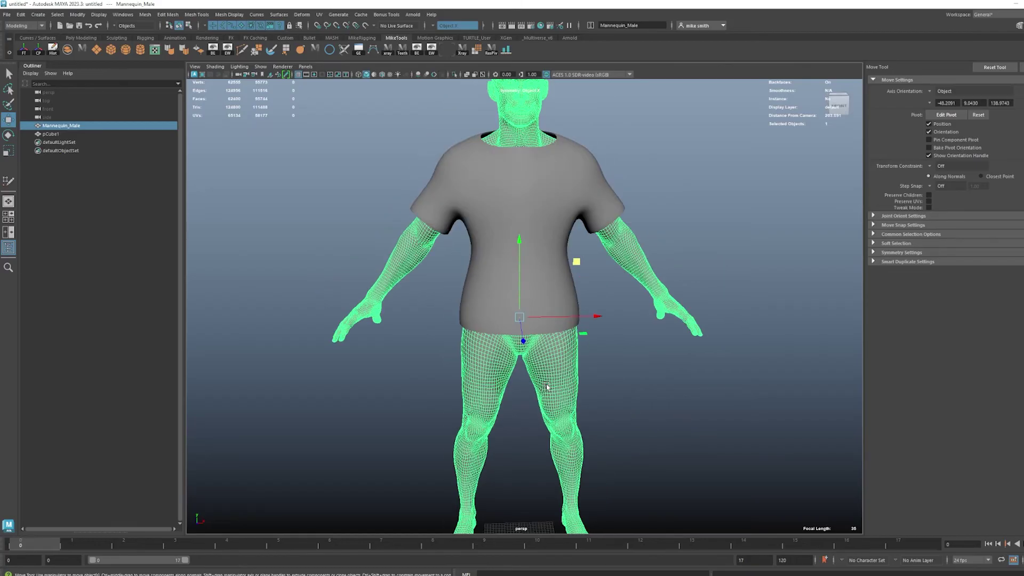
left_click(479, 180)
key("ctrl+h")
Step: Duplicate the mannequin, hide the original and rename the copy as Shorts
left_click(456, 345)
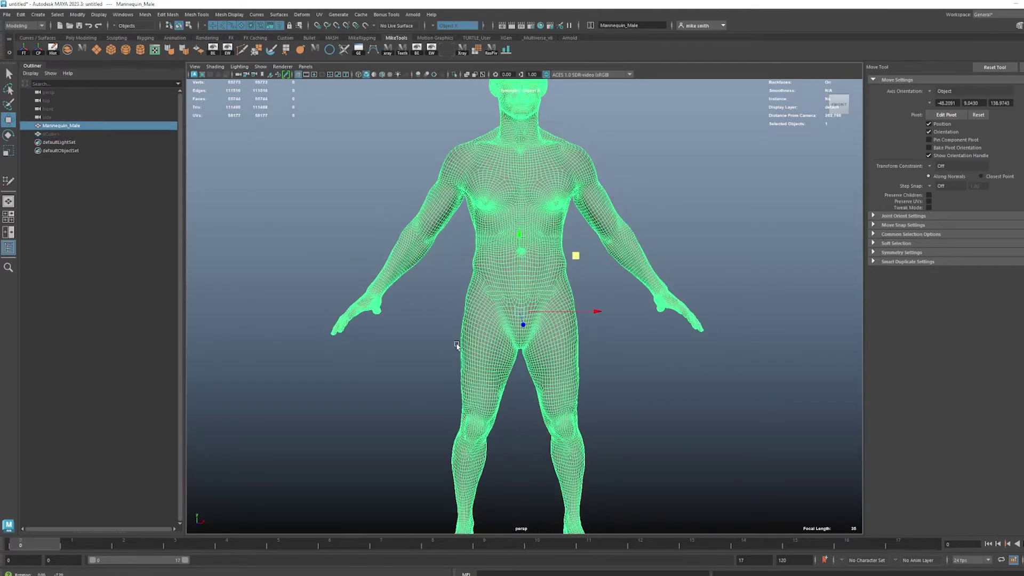
scroll(429, 353, "up", 3)
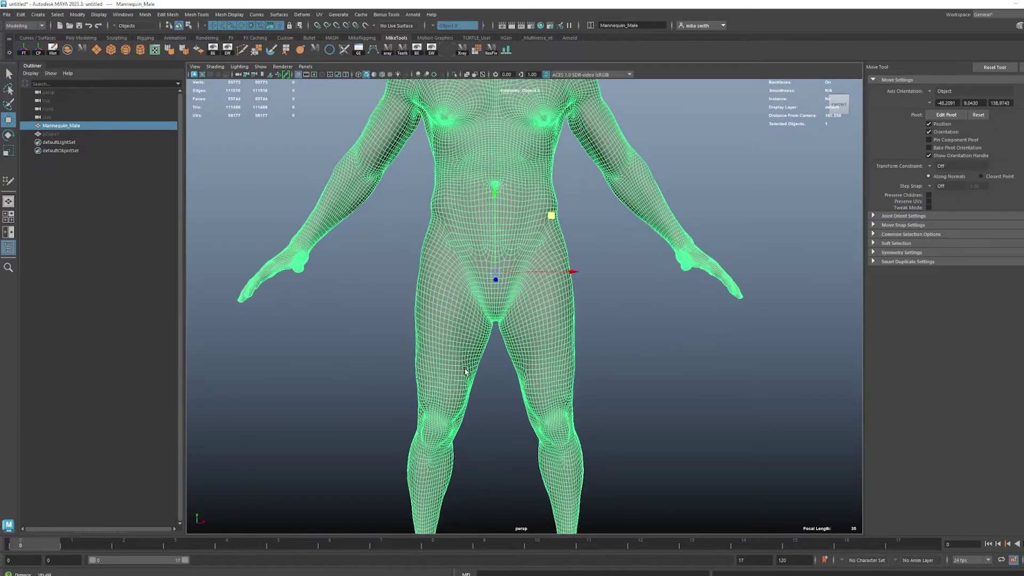
key("ctrl+d")
left_click(71, 126)
key("h")
double_click(78, 143)
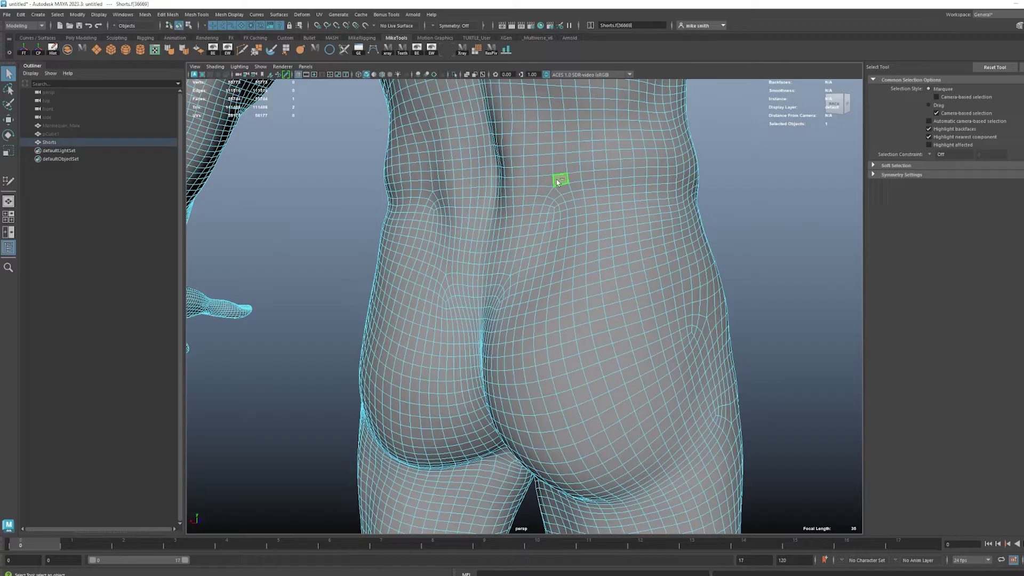
Step: Delete the Shorts copy's faces outside the waist-to-mid-thigh area and show the original mannequin again
mouse_move(558, 179)
left_mouse_down("alt")
mouse_move(549, 199)
mouse_move(602, 144)
left_mouse_up("alt")
key("Delete")
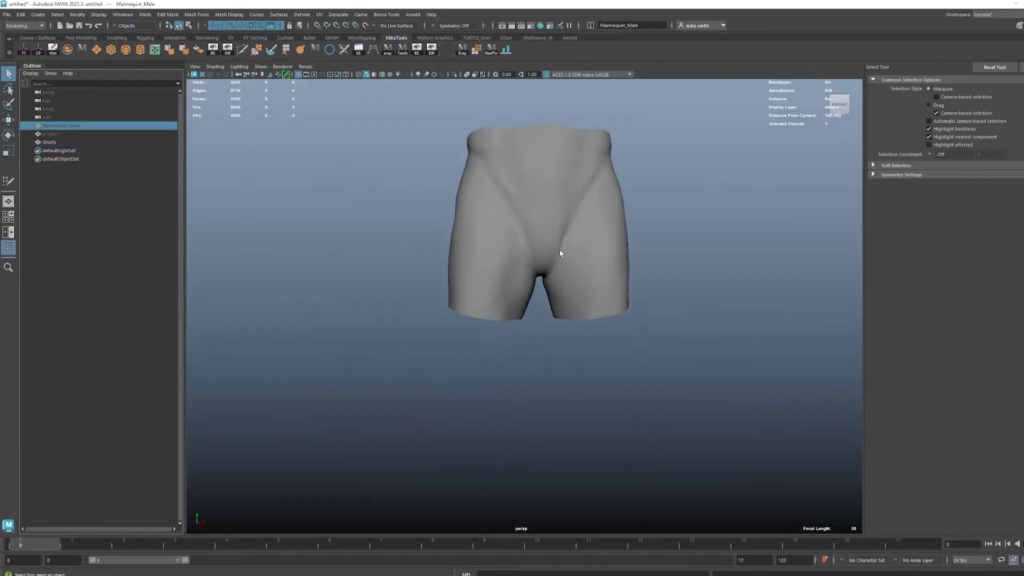
key("h")
left_click(510, 263)
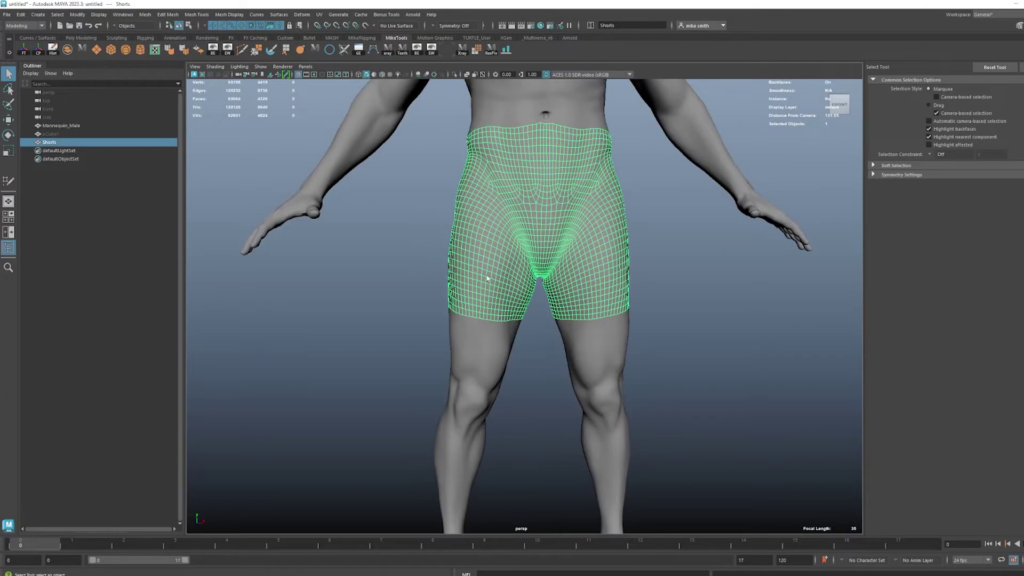
Step: Smooth the body contours of the Shorts mesh with the sculpting tool
left_click_drag(458, 327, 683, 358, "alt")
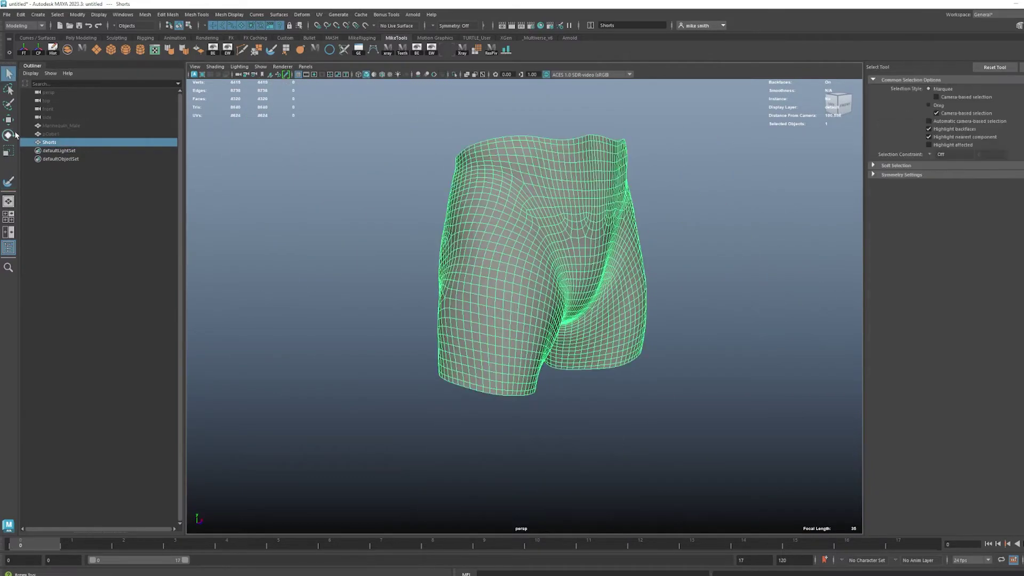
left_click(8, 181)
mouse_move(480, 304)
left_mouse_down("alt")
mouse_move(521, 304)
mouse_move(475, 210)
left_mouse_up("alt")
left_click(963, 168)
left_click(964, 237)
left_click_drag(420, 231, 565, 193, "alt")
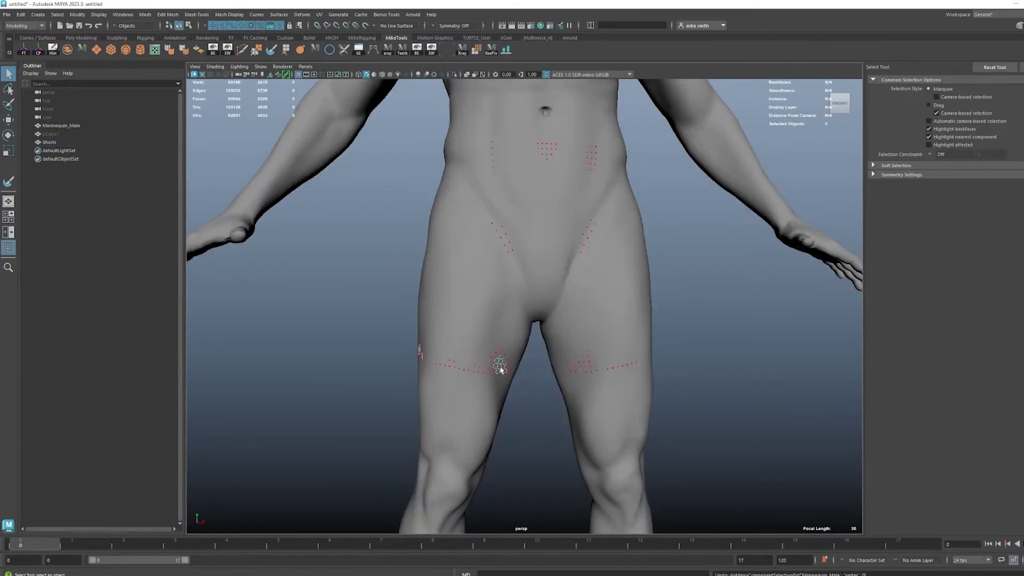
Step: Widen the shorts around the legs and hips with soft-selected vertices so they clear the mannequin's body
key("w")
key("b")
middle_click_drag(501, 369, 565, 315, "ctrl")
right_click_drag(507, 256, 469, 254)
left_click(535, 322)
left_click_drag(603, 356, 651, 356)
left_click(626, 287)
left_click(447, 288, "shift")
left_click_drag(454, 289, 501, 269, "alt")
left_click(549, 270)
left_click(460, 271, "shift")
left_click_drag(488, 315, 564, 322, "alt")
scroll(520, 229, "up", 5)
Step: Select the shorts' waist edge loop, convert it to vertices, grow the selection three times and smooth that region repeatedly
key("q")
right_click_drag(503, 210, 503, 176)
key("b")
left_click(544, 228)
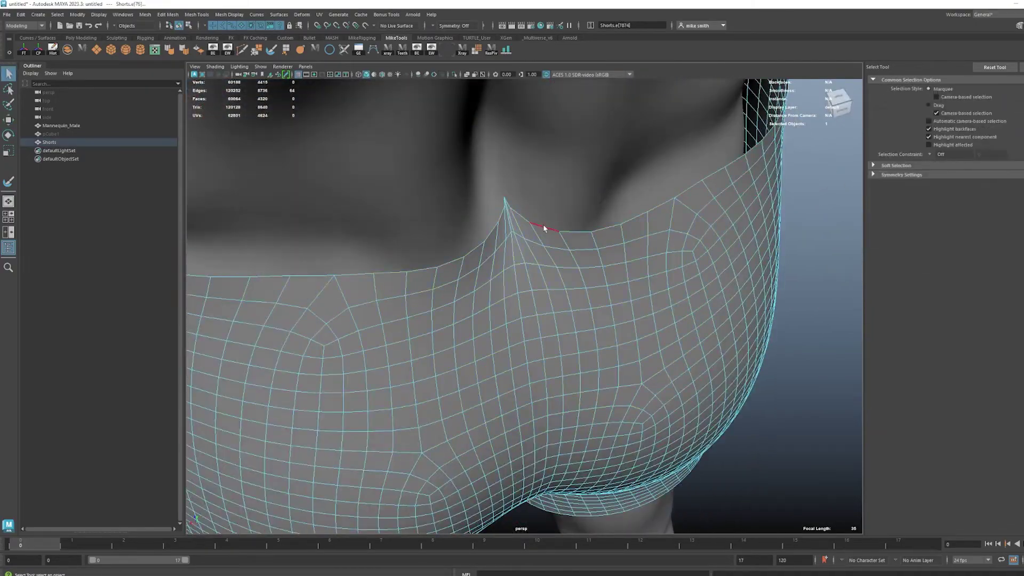
double_click(544, 228)
right_click_drag(540, 228, 462, 228, "ctrl")
key("shift+period")
key("shift+period")
key("shift+period")
left_click(271, 50)
left_click(963, 237)
left_click(948, 169)
left_click(965, 251)
left_click(965, 251)
left_click(965, 250)
left_click(965, 250)
Step: Select the T-shirt and examine its front, back and sleeve shells in the UV Editor
left_click_drag(411, 407, 442, 412, "alt")
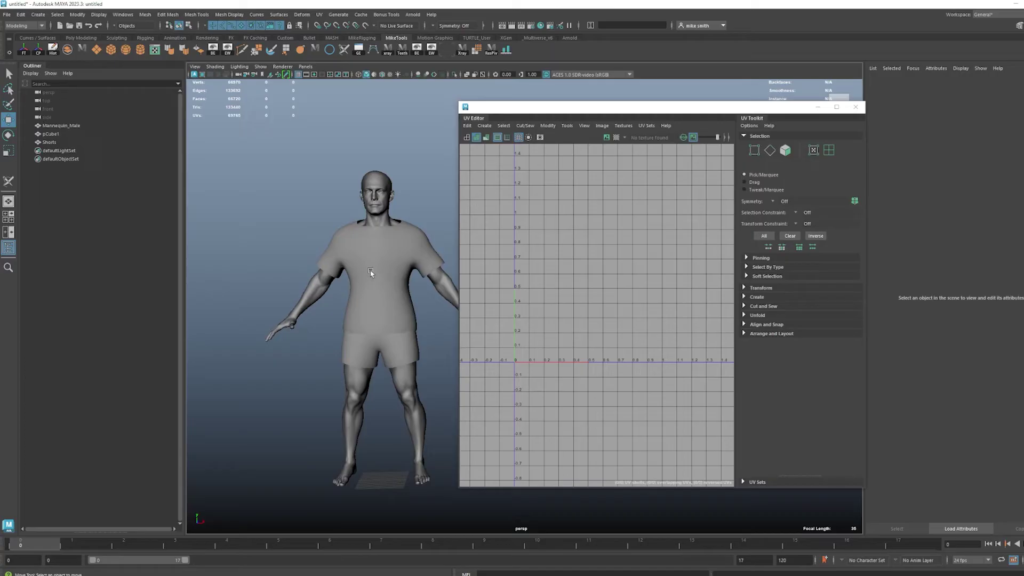
left_click(369, 271)
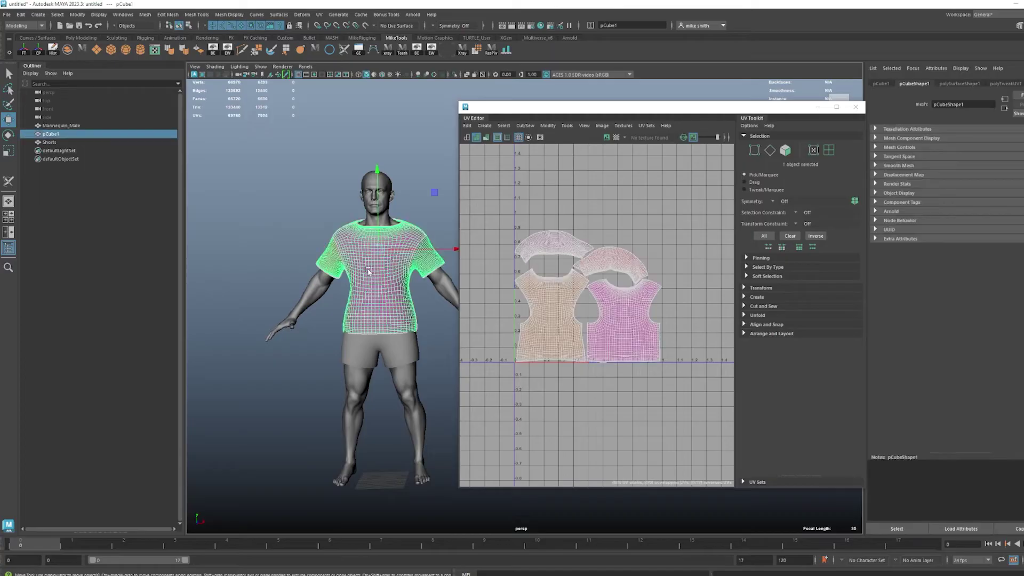
right_click_drag(369, 271, 348, 277, "alt")
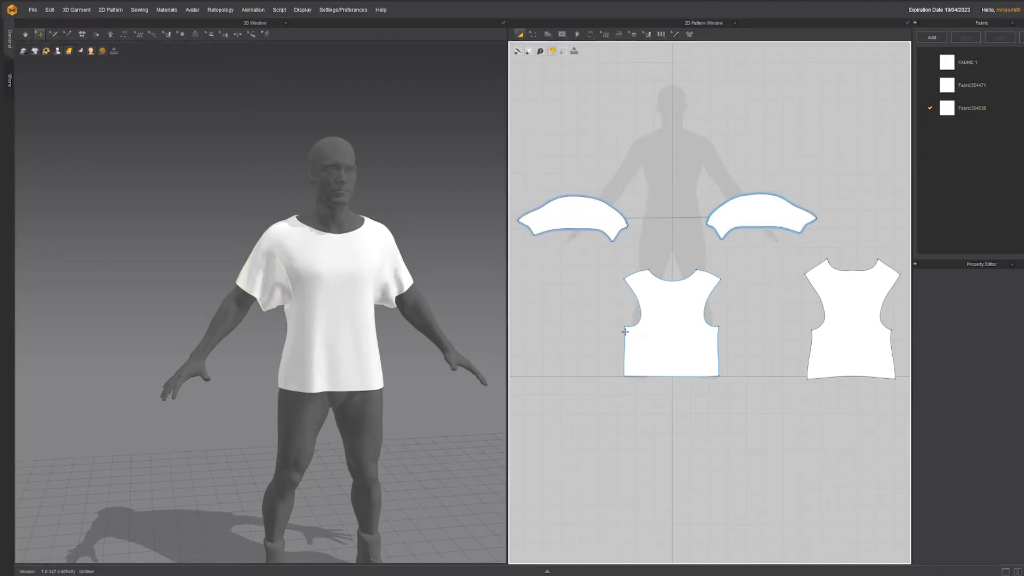
Step: Switch to Marvelous Designer and examine the draped T-shirt's patterns and the shorts on the mannequin
left_click(627, 329)
left_click(638, 314)
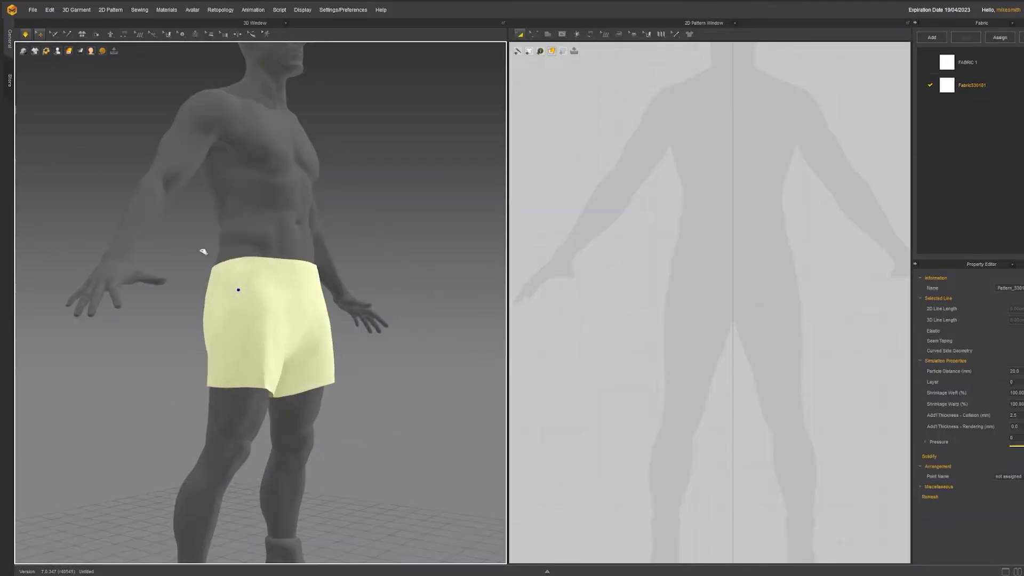
right_click_drag(201, 251, 348, 338)
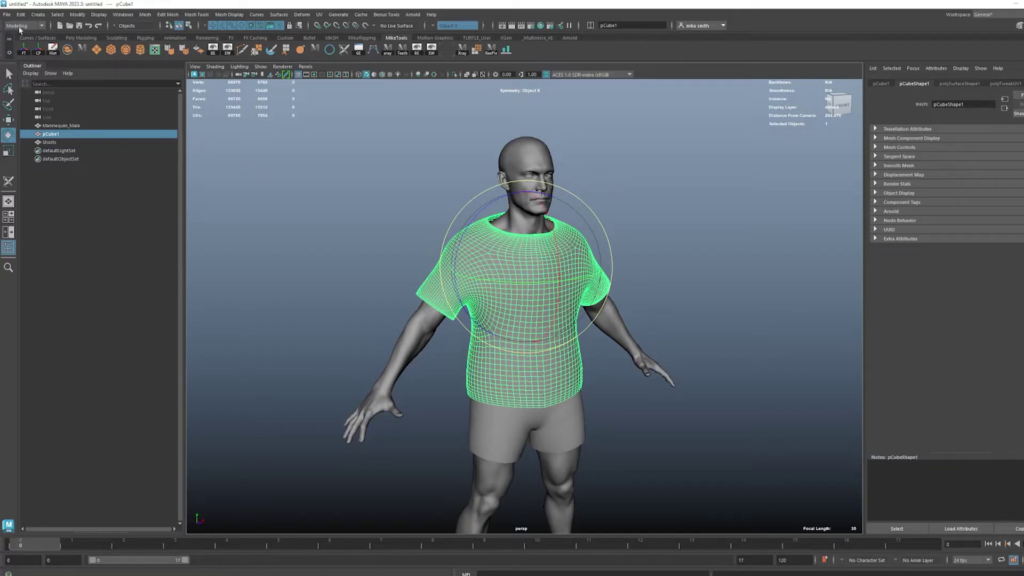
Step: Switch back to Maya and start exporting the selected T-shirt
left_click(7, 15)
left_click(24, 108)
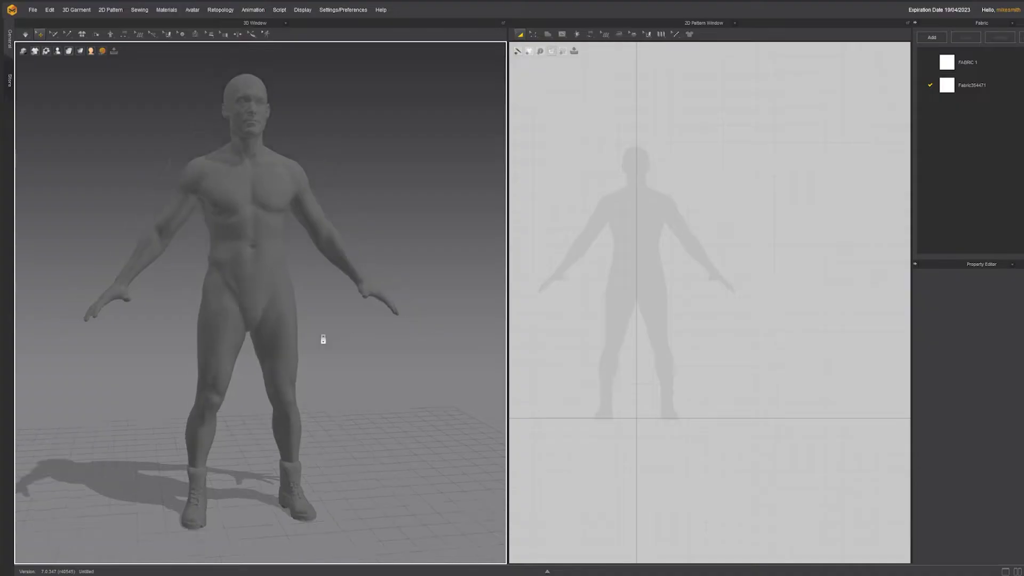
Step: Switch to Marvelous Designer and open UglyShirt.obj for import alongside the mannequin
scroll(310, 335, "down", 2)
scroll(291, 318, "up", 5)
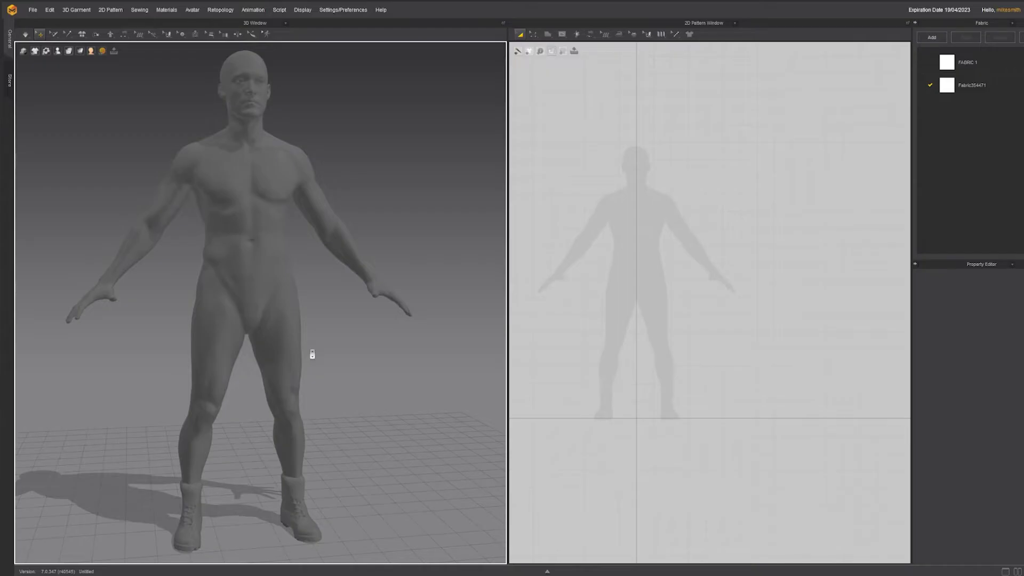
right_click_drag(312, 354, 350, 362)
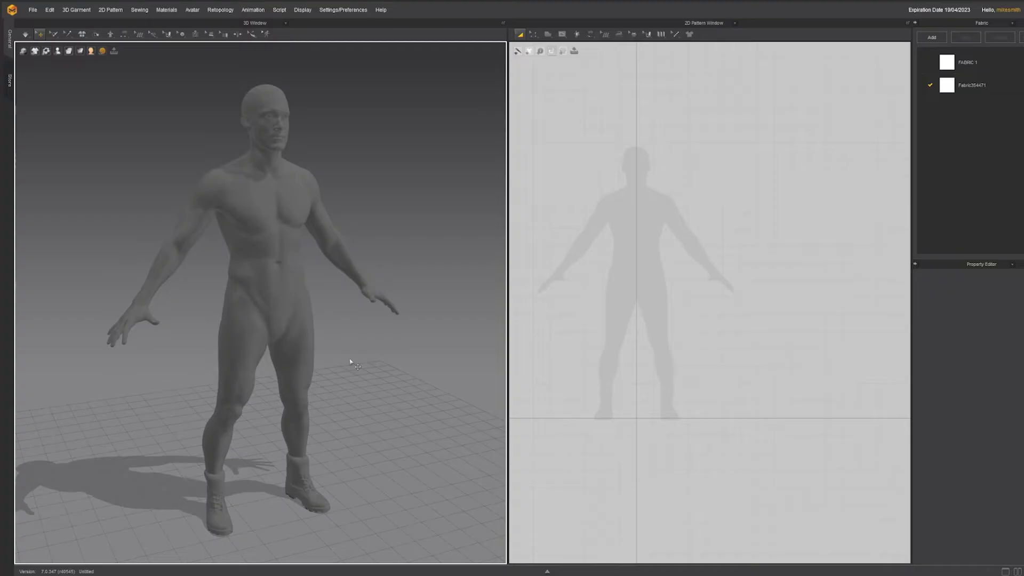
left_click(33, 10)
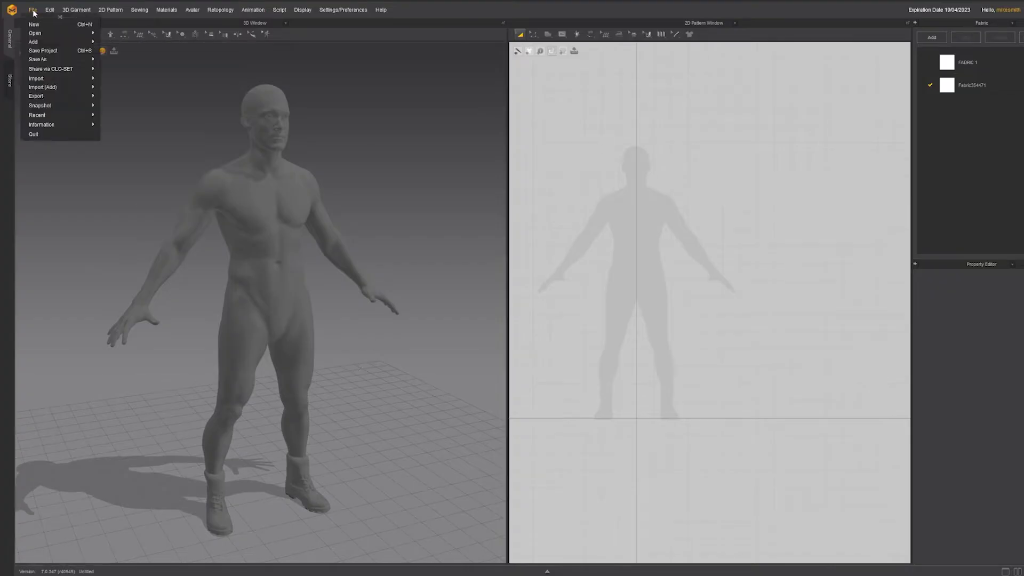
mouse_move(43, 78)
left_click(118, 81)
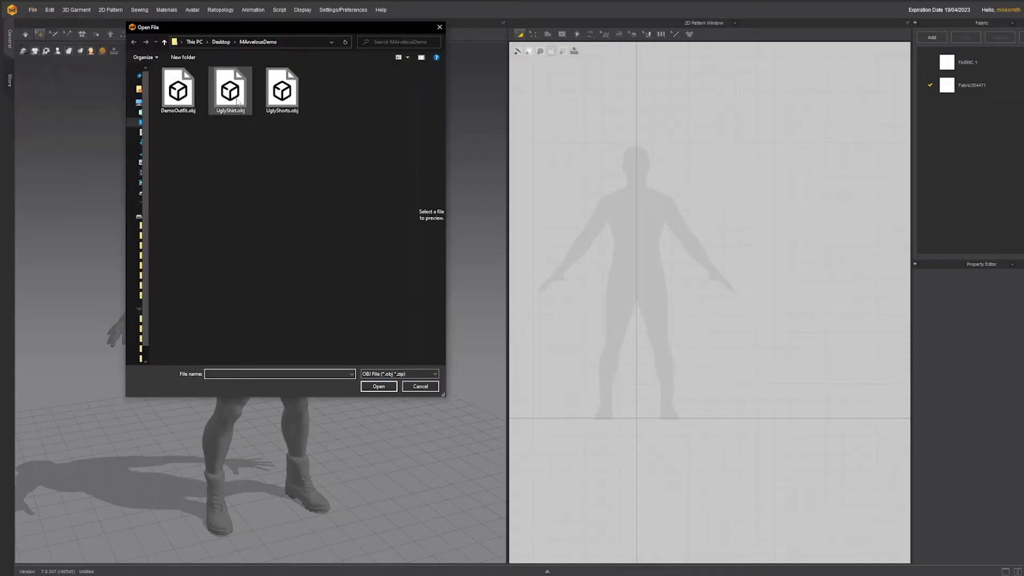
left_click(238, 103)
left_click(378, 386)
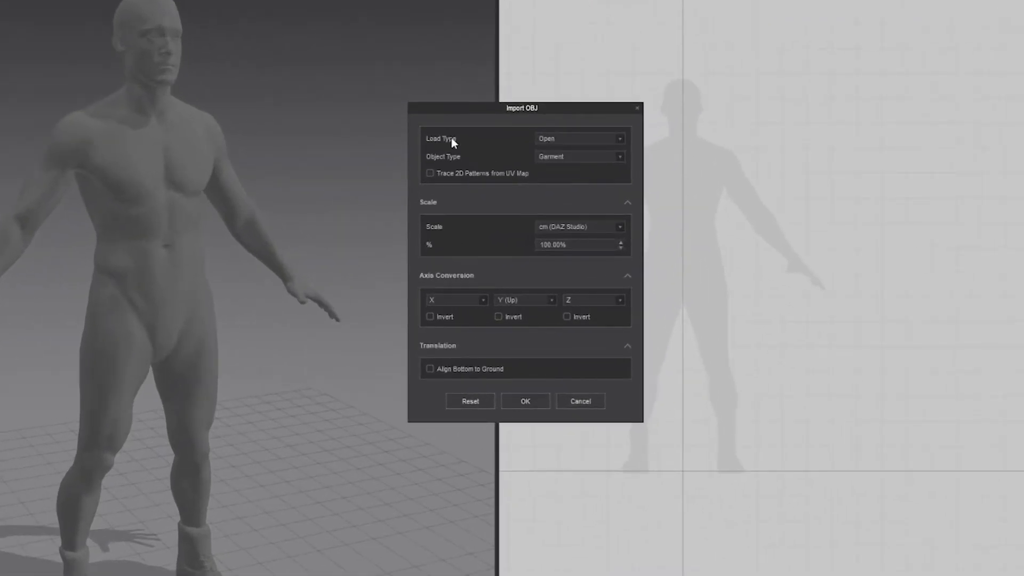
Step: Import the shirt with load type Add, object type Garment and Trace 2D Patterns from UV Map enabled
left_click(560, 140)
left_click(556, 158)
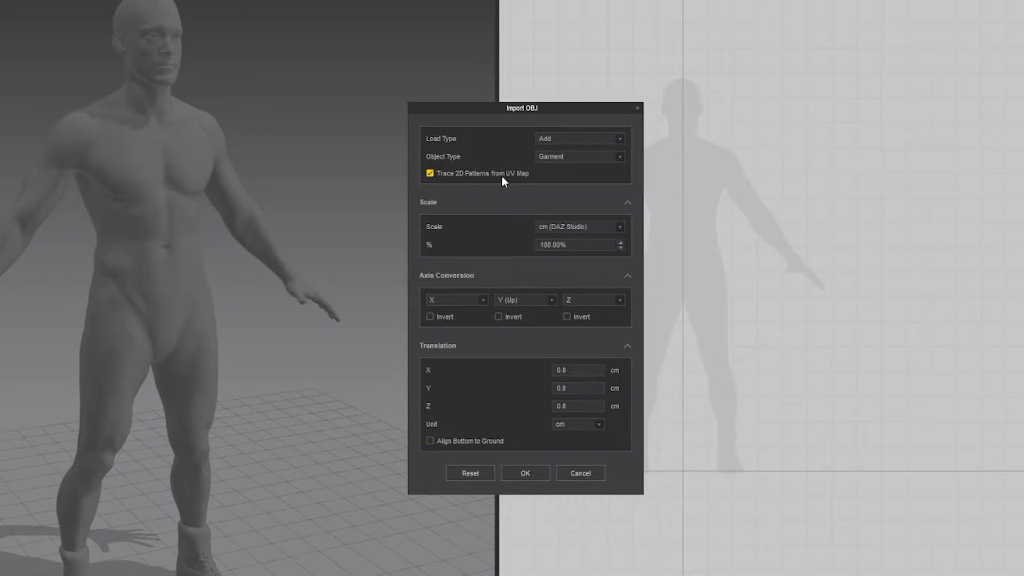
left_click(526, 473)
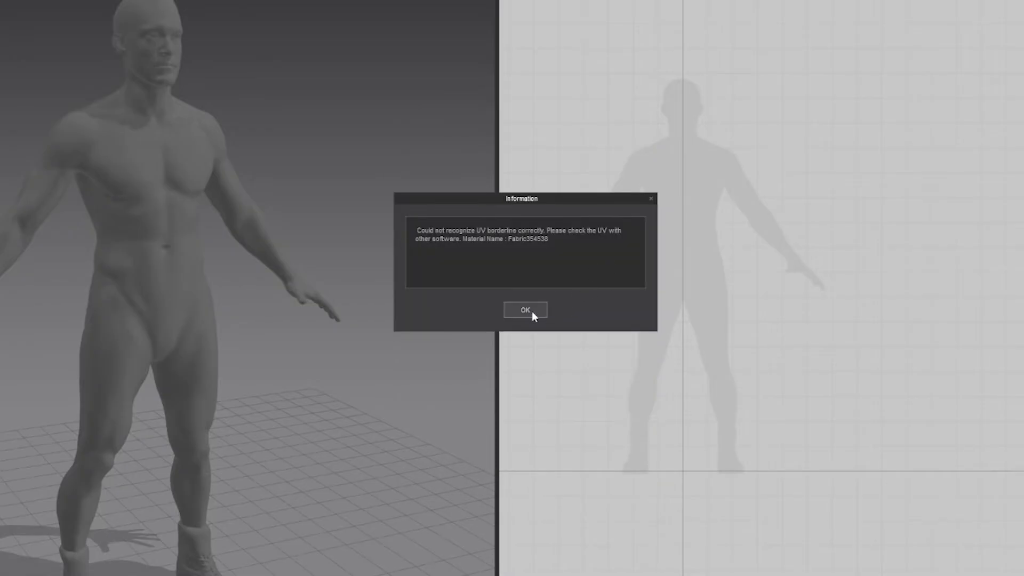
left_click(533, 311)
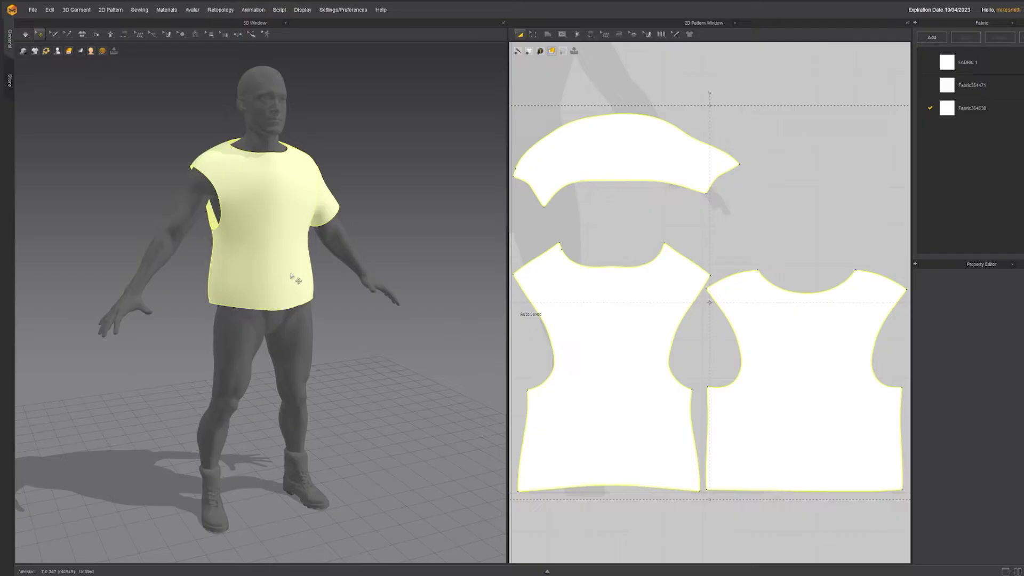
Step: Display the imported shirt as a mesh and examine its triangulation and missing sleeve from several sides
left_click(69, 51)
left_click(76, 61)
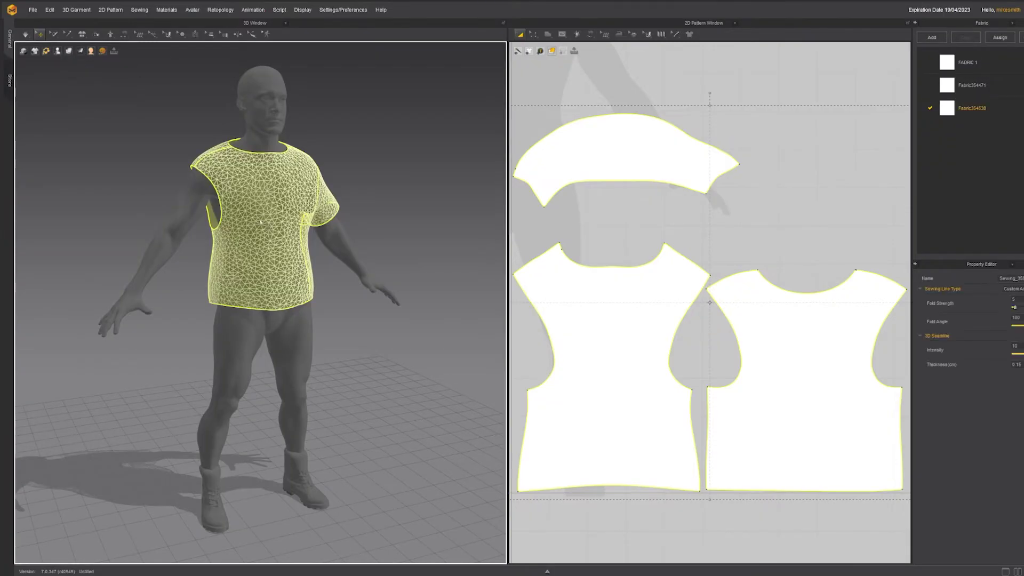
right_click_drag(288, 256, 270, 256)
scroll(270, 256, "up", 5)
middle_click_drag(270, 256, 257, 341)
scroll(257, 351, "down", 4)
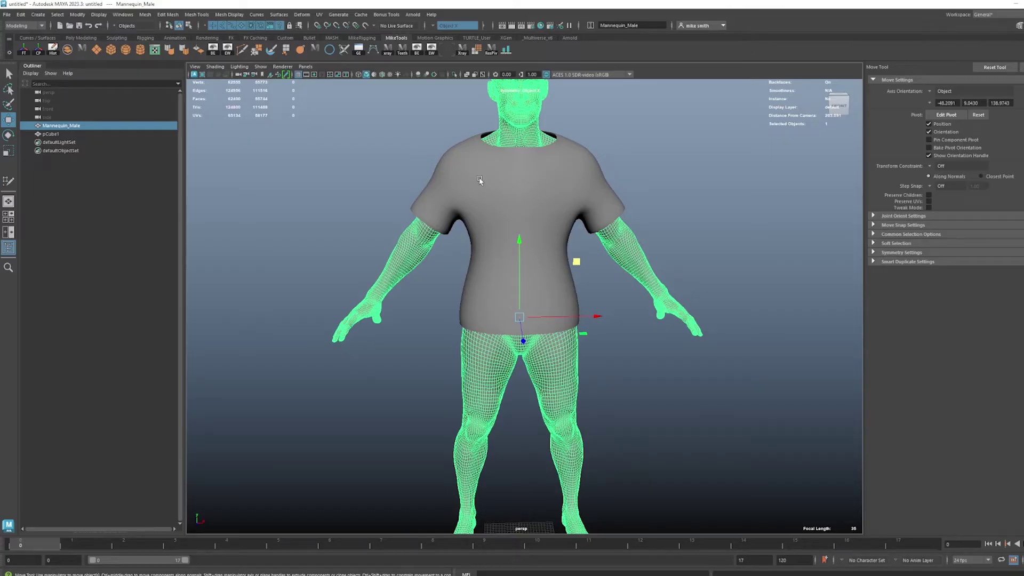
left_click(479, 179)
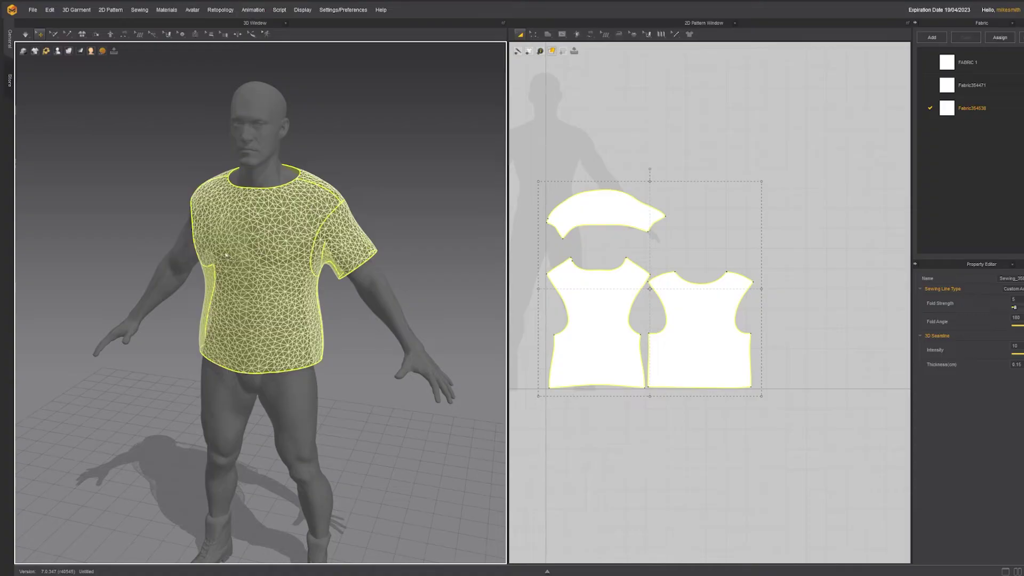
right_click_drag(226, 254, 336, 240)
right_click_drag(231, 231, 209, 270)
middle_click_drag(462, 322, 486, 322)
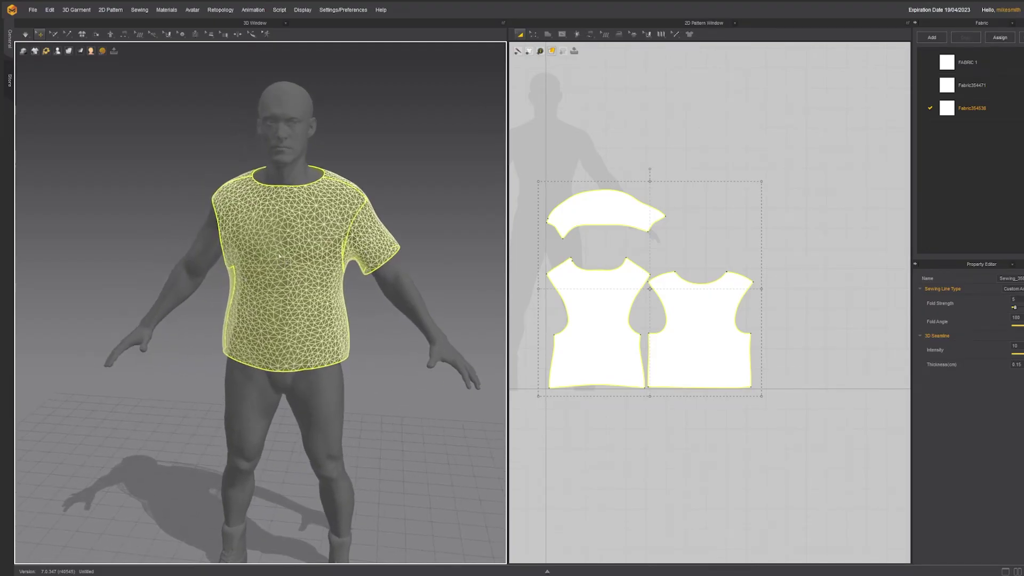
Step: Return the shirt to its shaded surface display, simulate it and check how the fabric drapes on the mannequin
left_click(73, 61)
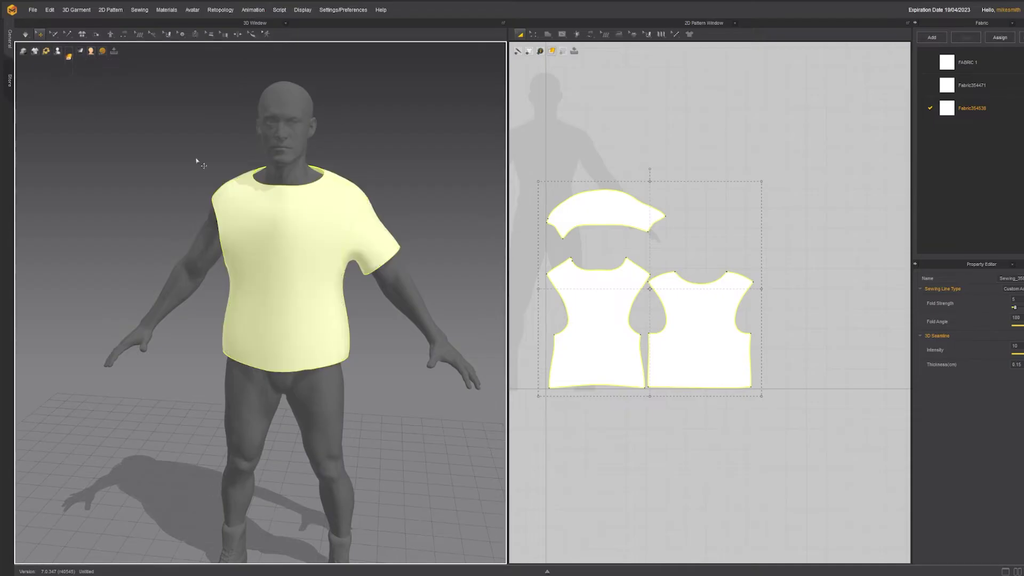
mouse_move(344, 254)
right_mouse_down()
mouse_move(376, 286)
mouse_move(326, 320)
mouse_move(302, 307)
mouse_move(331, 265)
right_mouse_up()
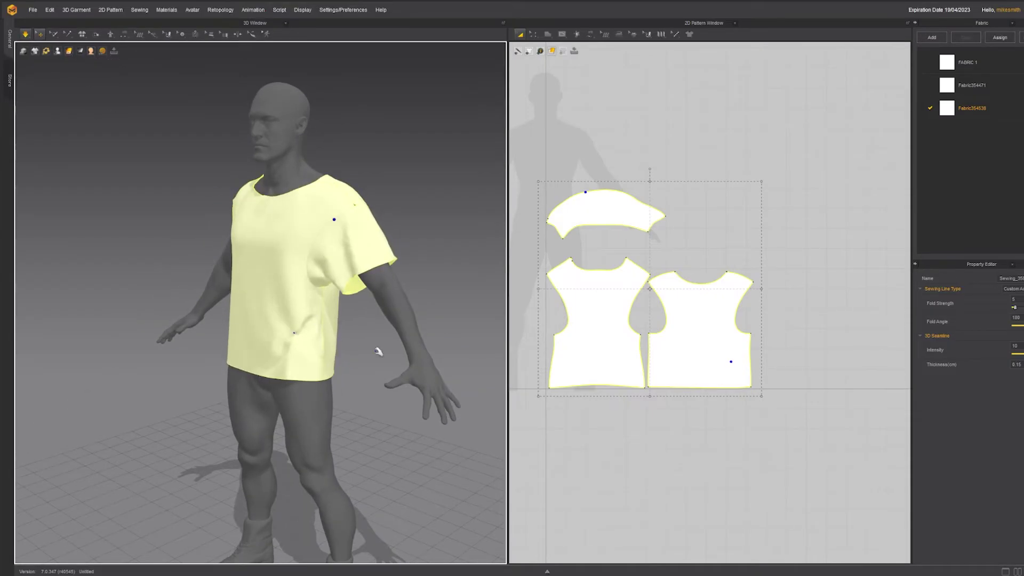
right_click_drag(380, 353, 331, 370)
scroll(331, 370, "up", 3)
scroll(372, 259, "down", 3)
scroll(370, 259, "up", 6)
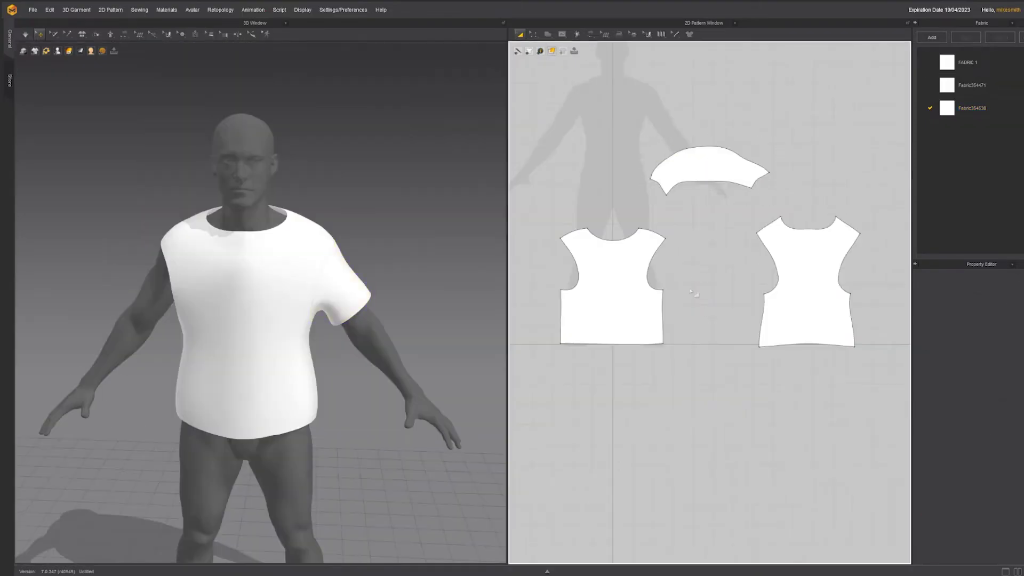
Step: Duplicate the sleeve pattern as a linked symmetric copy and place it on the opposite side of the 2D avatar silhouette
scroll(729, 299, "up", 2)
right_click_drag(718, 275, 785, 258)
left_click(799, 163)
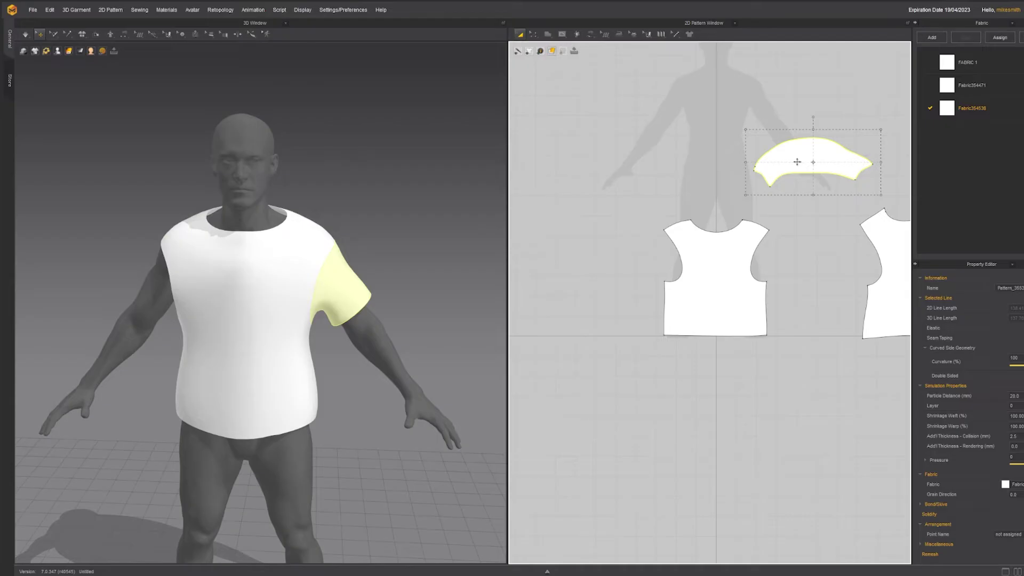
key("ctrl+d")
left_click(609, 165)
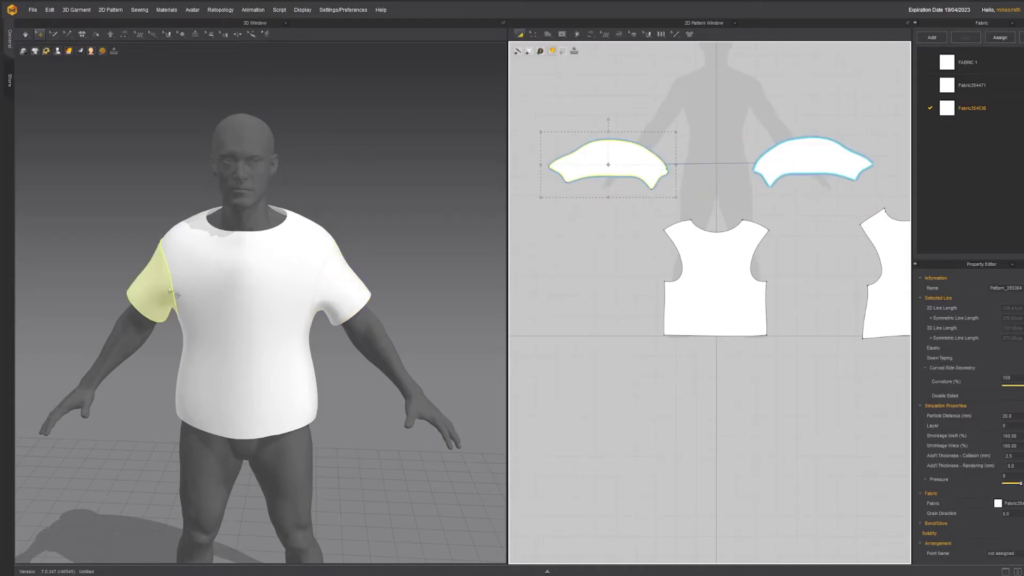
Step: Simulate the shirt with the mirrored sleeve still unsewn and undo the simulation
middle_click_drag(195, 323, 255, 305)
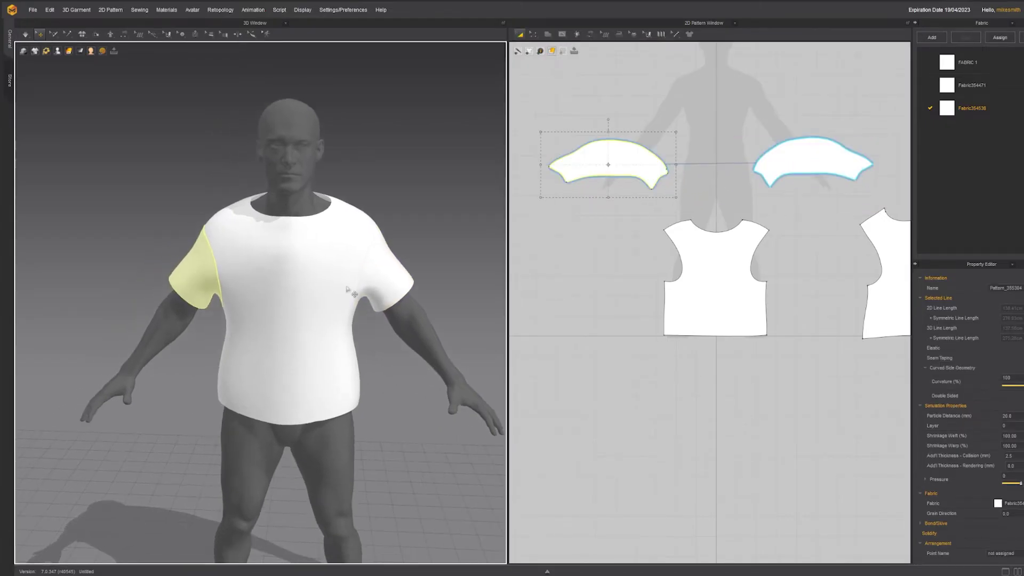
key("space")
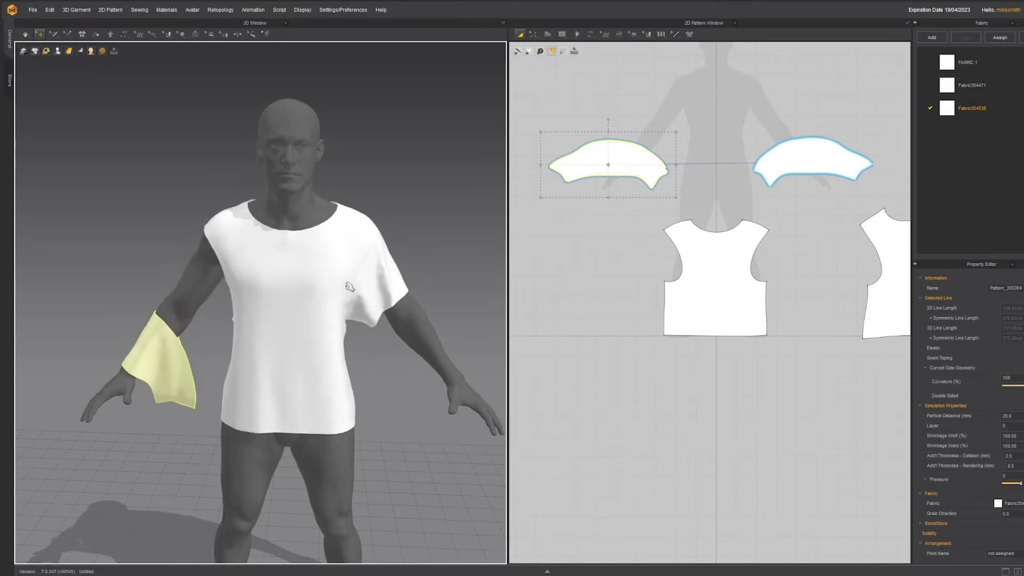
key("ctrl+z")
Step: Sew the mirrored sleeve's cap edge to the matching armhole edges of the front and back shirt patterns
scroll(668, 189, "up", 3)
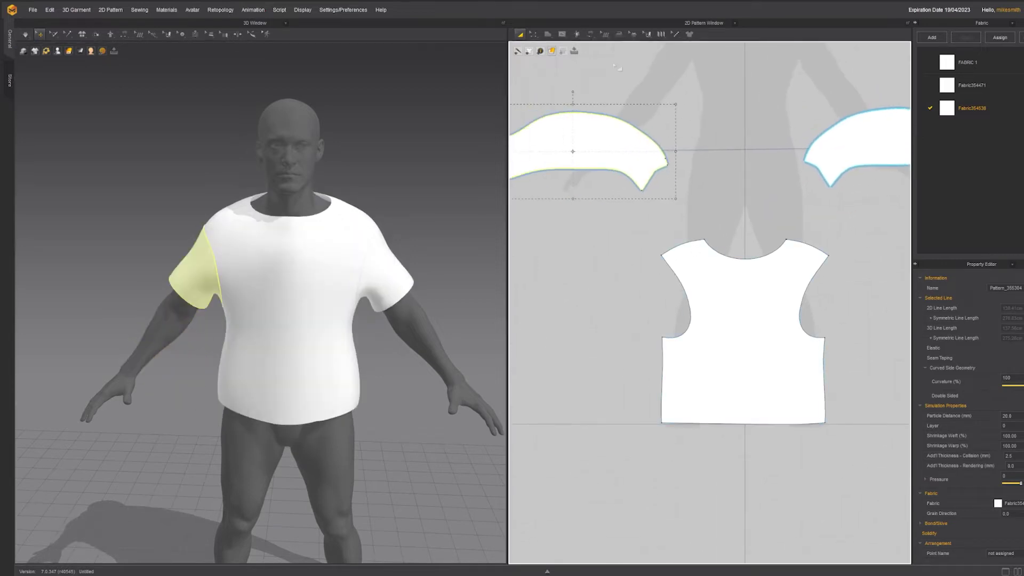
left_click(591, 33)
left_click(602, 83)
left_click(663, 337)
left_click(662, 255)
left_click(667, 165)
left_click(582, 113)
middle_click_drag(581, 115, 645, 143)
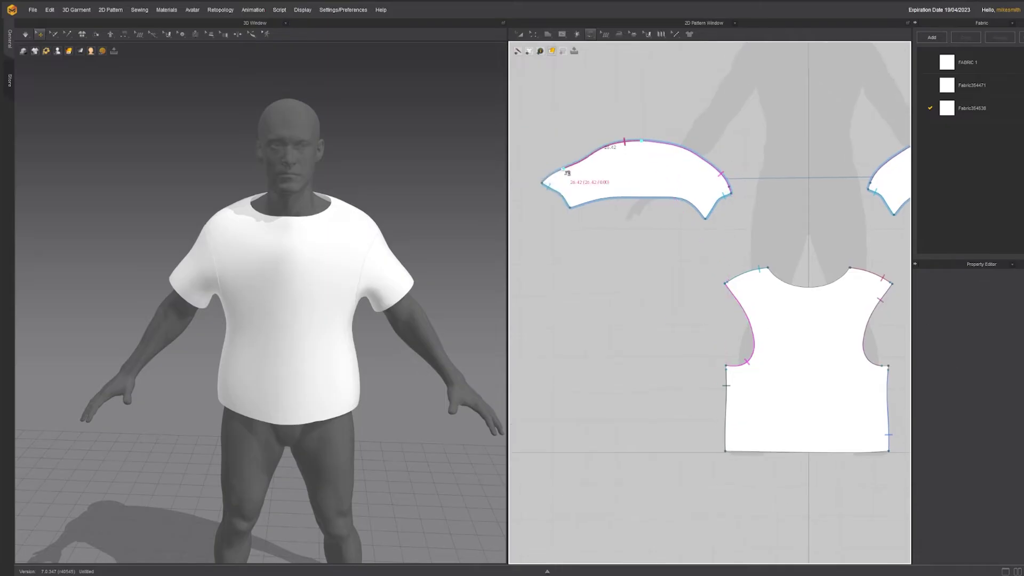
left_click(544, 182)
middle_click_drag(896, 224, 512, 239)
left_click(803, 293)
Step: Simulate the shirt with both sleeves sewn, check the drape around the new sleeve and stop the simulation
left_click(521, 33)
right_click_drag(288, 166, 331, 166)
key("space")
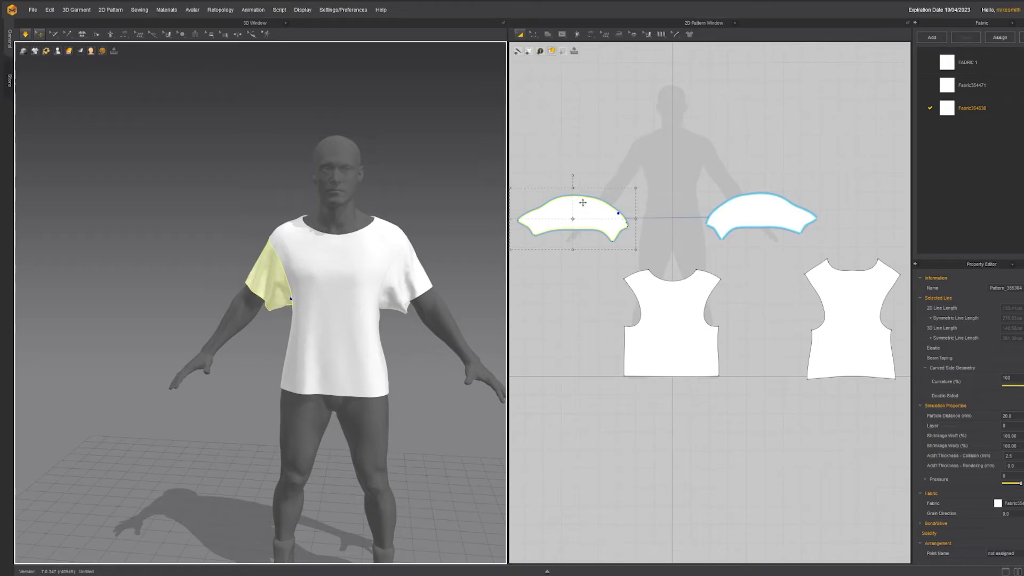
right_click_drag(315, 243, 412, 278)
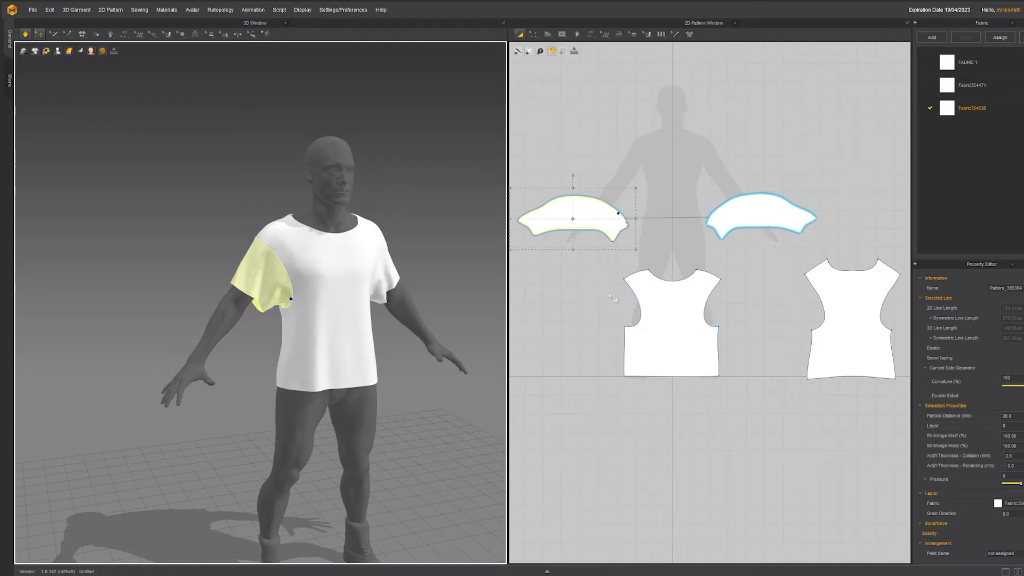
right_click_drag(265, 252, 288, 300)
key("space")
Step: Try raising the underarm corner point of the front pattern's armhole and undo the edit
left_click(603, 326)
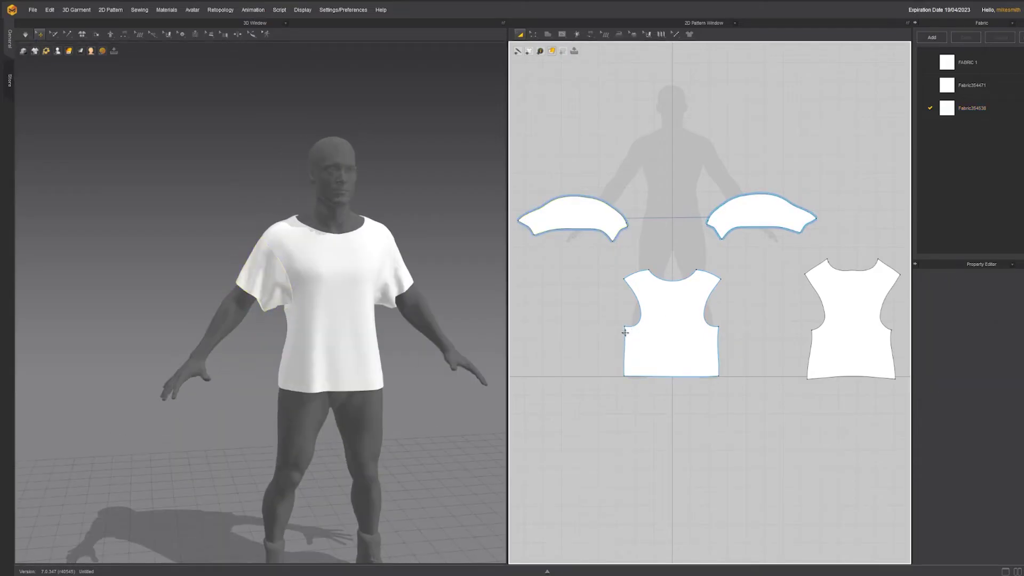
key("z")
left_click(630, 334)
left_click_drag(624, 327, 625, 314)
left_click(636, 307)
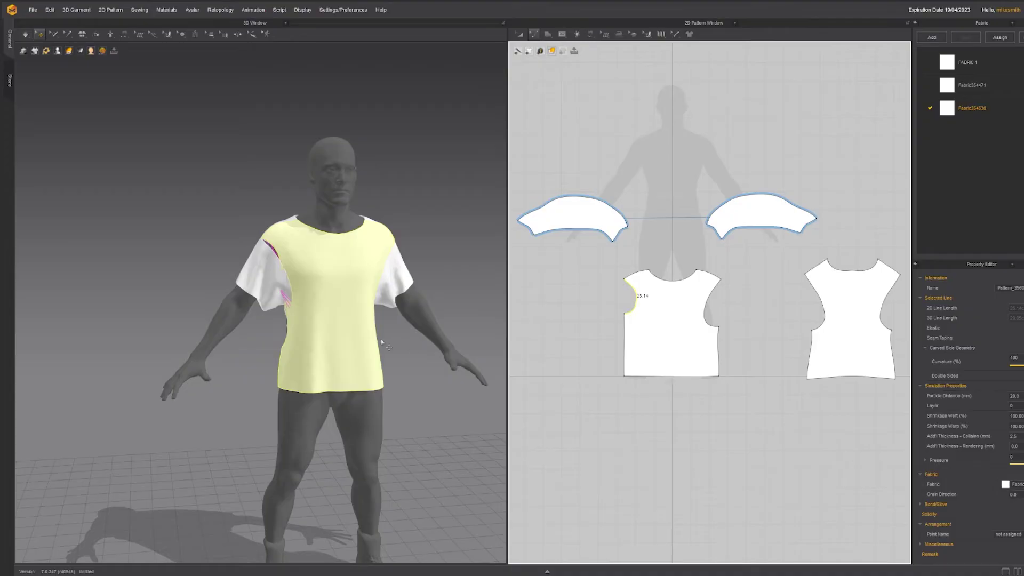
key("ctrl+z")
key("ctrl+z")
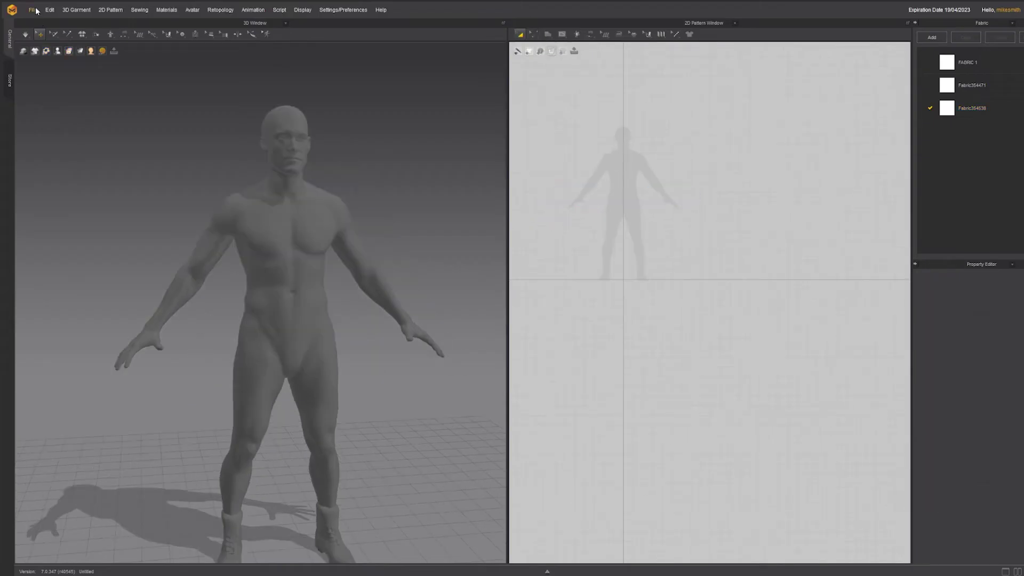
Step: Import UglyShorts.obj with load type Open and object type Garment, leaving Trace 2D Patterns from UV Map disabled
left_click(33, 9)
mouse_move(53, 78)
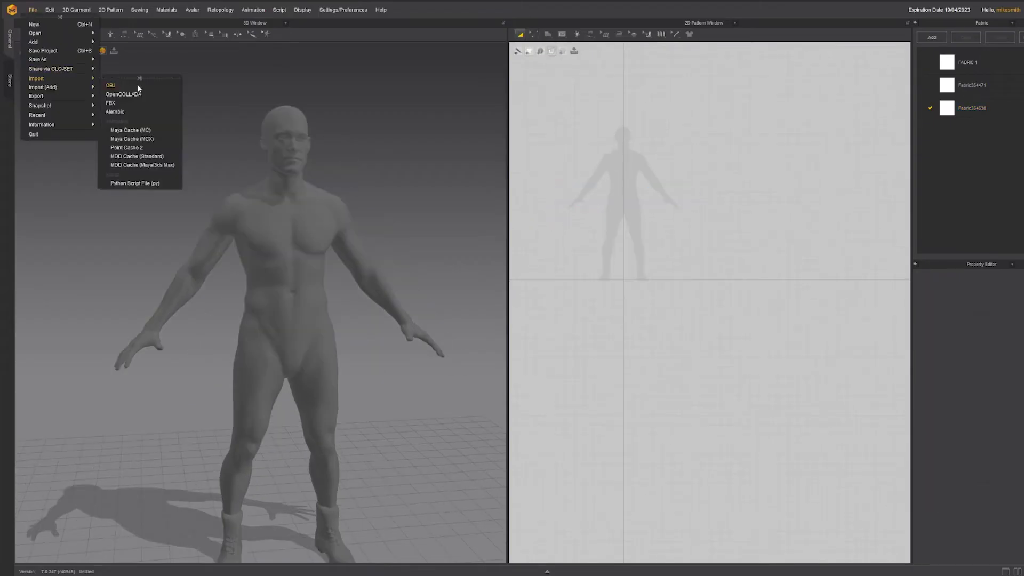
left_click(139, 85)
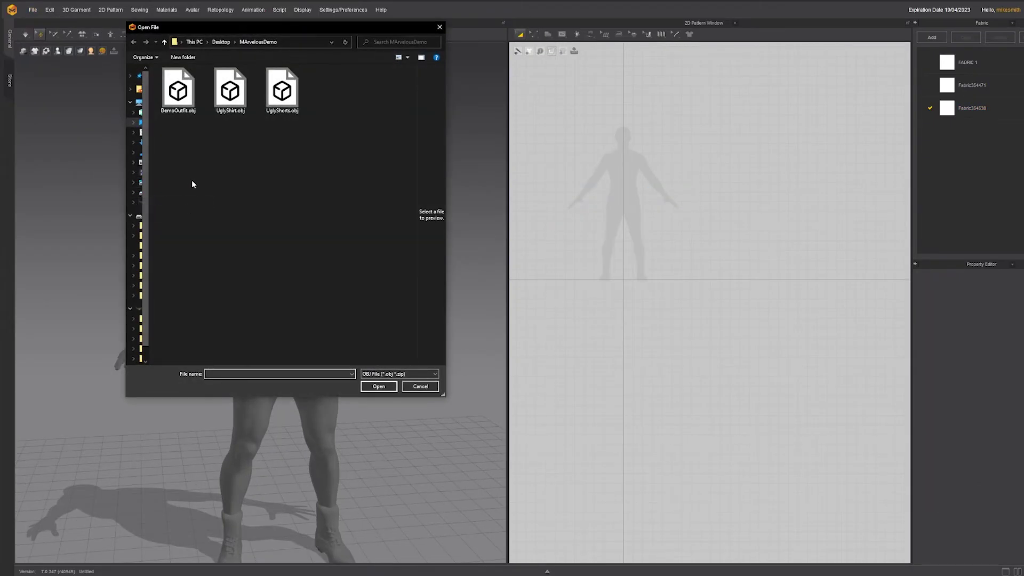
left_click(282, 91)
left_click(379, 386)
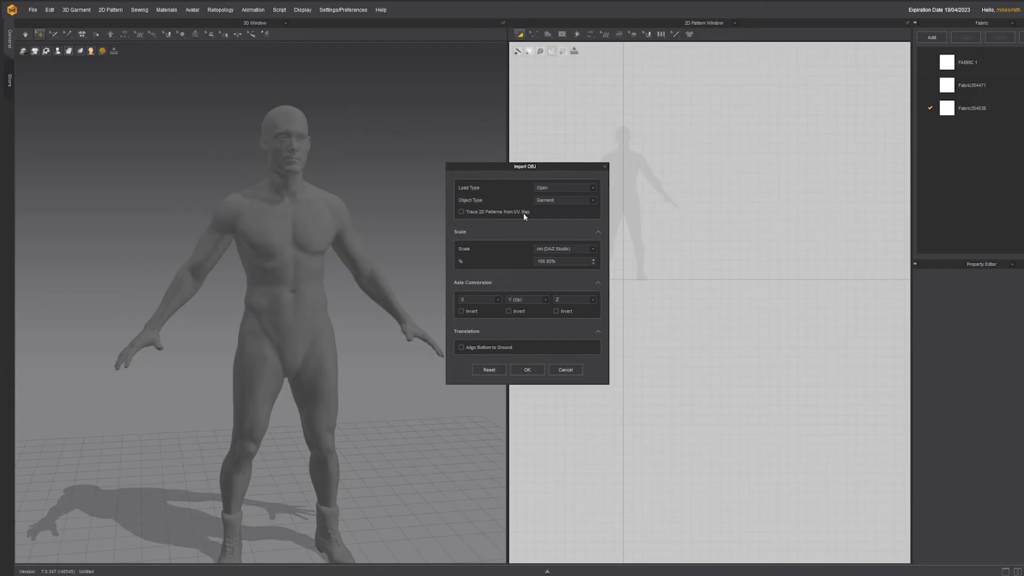
left_click(522, 372)
right_click_drag(364, 394, 297, 339)
scroll(297, 337, "up", 5)
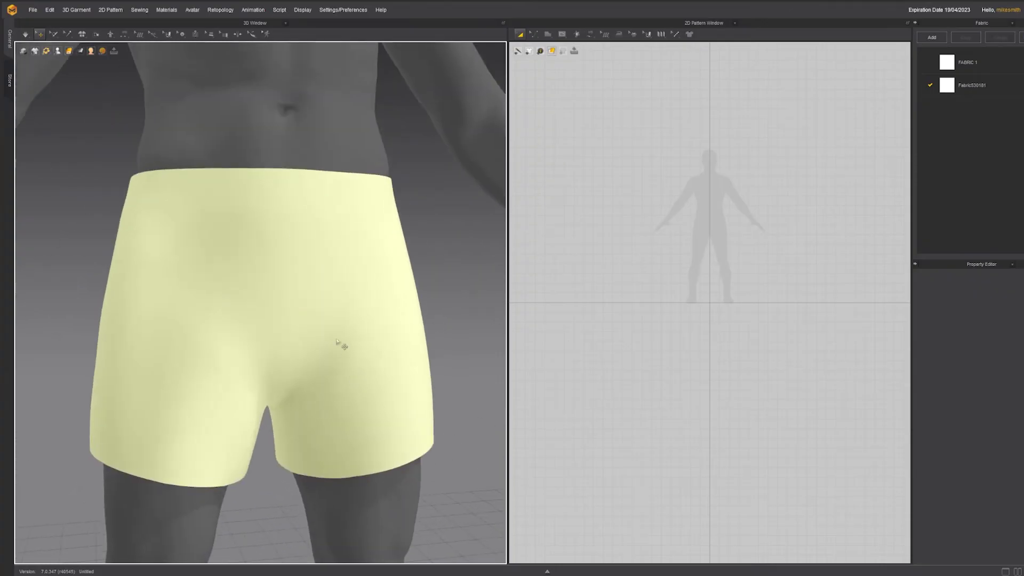
Step: Examine the imported shorts from the side, switch to Maya and isolate the framed Shorts mesh for inspection
left_click(78, 61)
right_click_drag(181, 303, 347, 305)
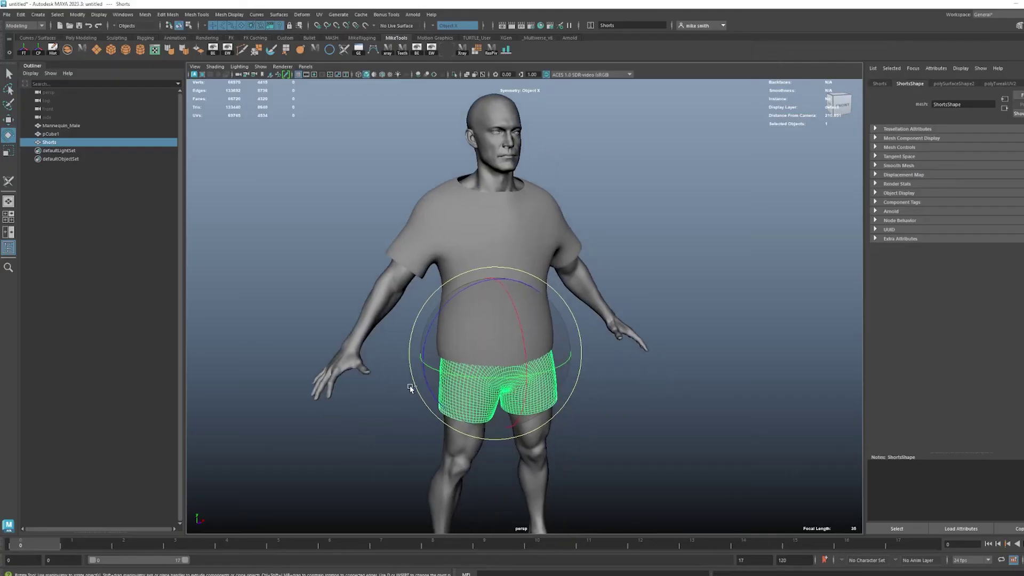
key("ctrl+1")
key("f")
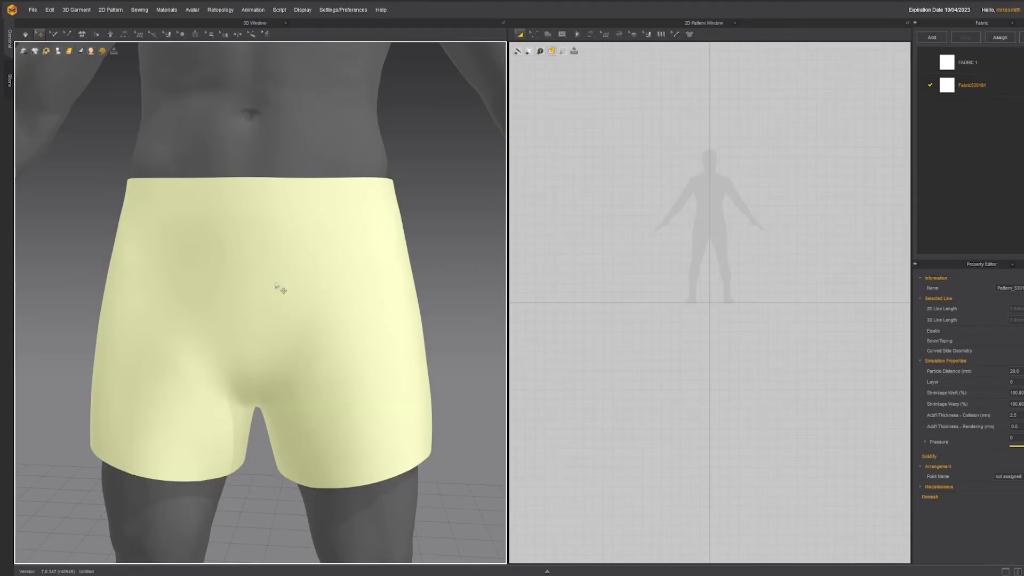
Step: Switch back to Marvelous Designer, simulate the shorts and check how they drape from the front, side and back
scroll(277, 288, "down", 2)
scroll(757, 246, "up", 4)
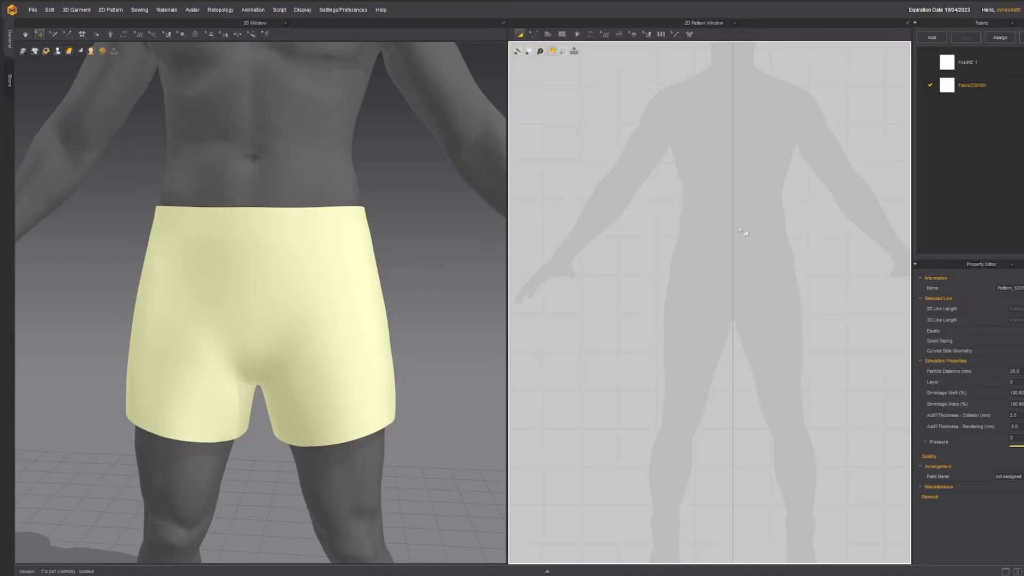
scroll(258, 256, "down", 3)
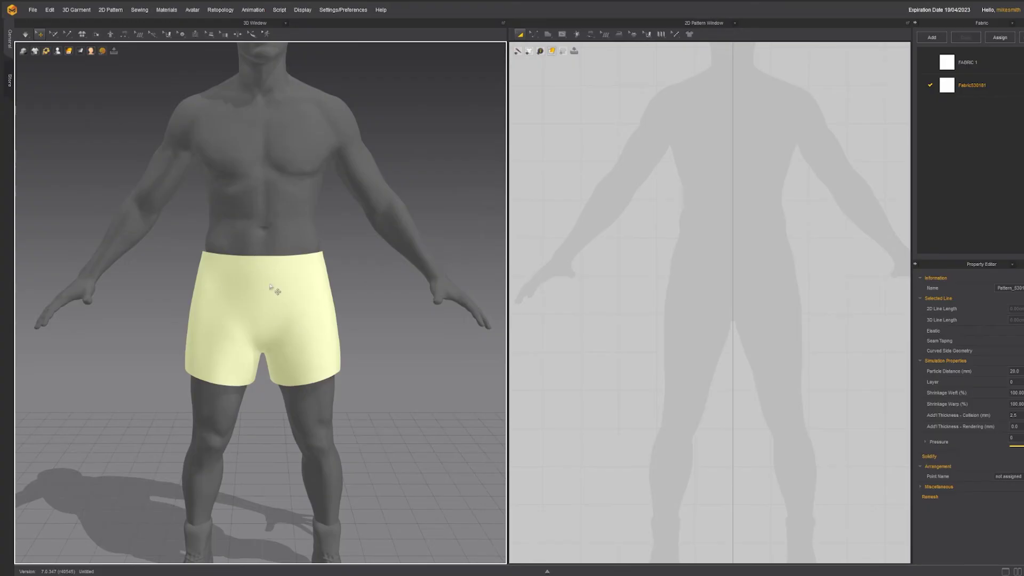
key("space")
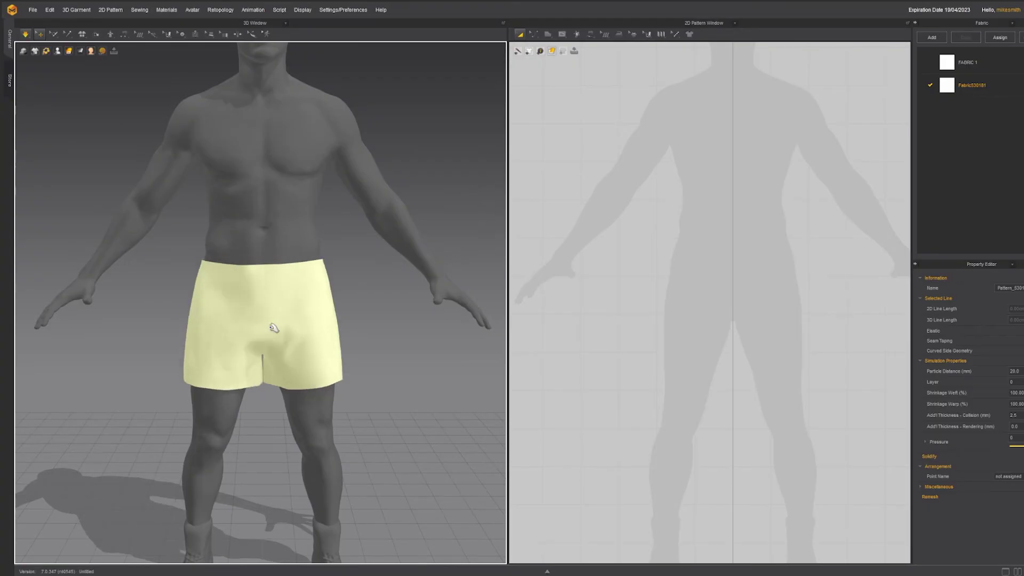
right_click_drag(259, 353, 264, 325)
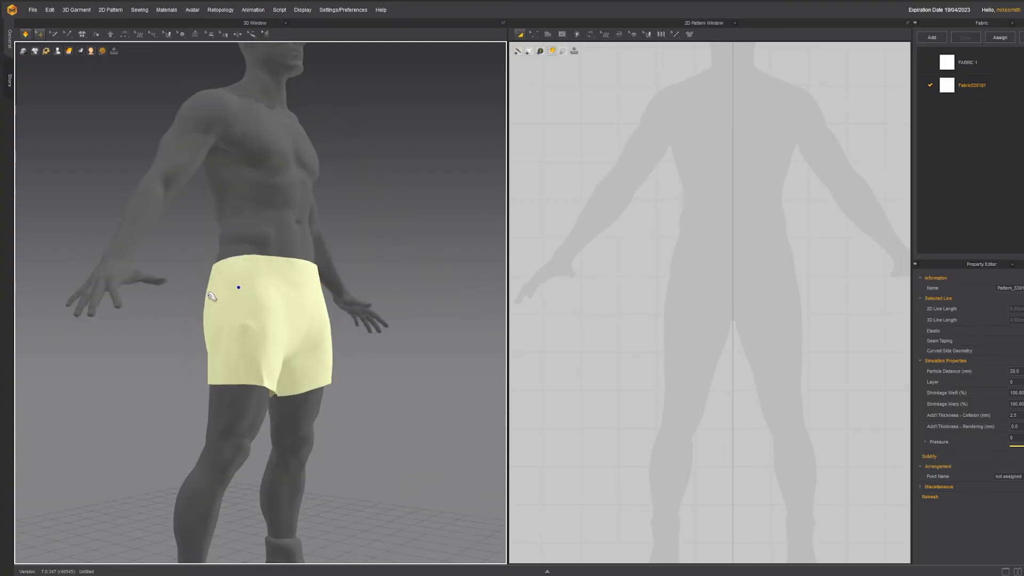
right_click_drag(191, 290, 342, 334)
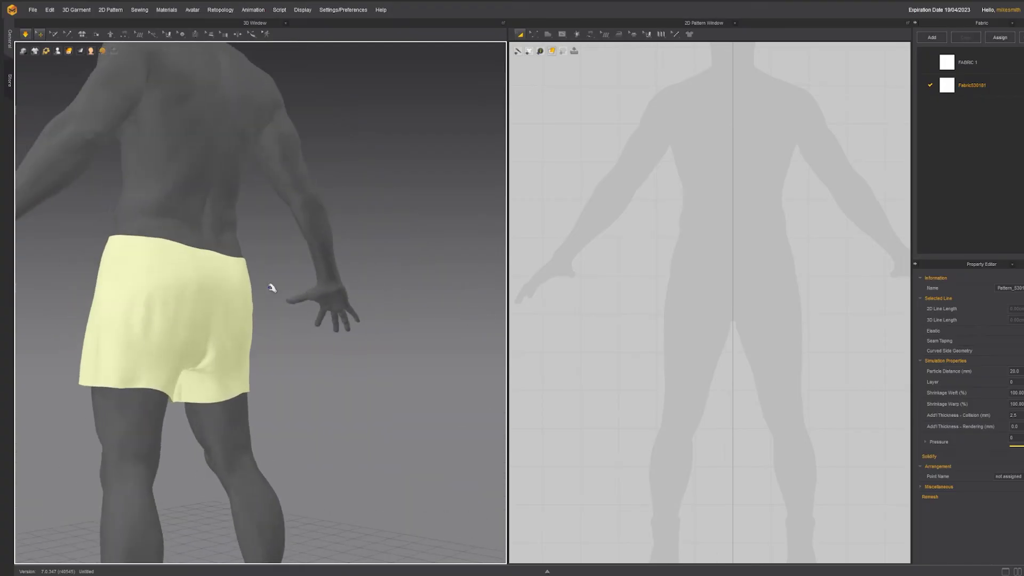
right_click_drag(239, 229, 297, 304)
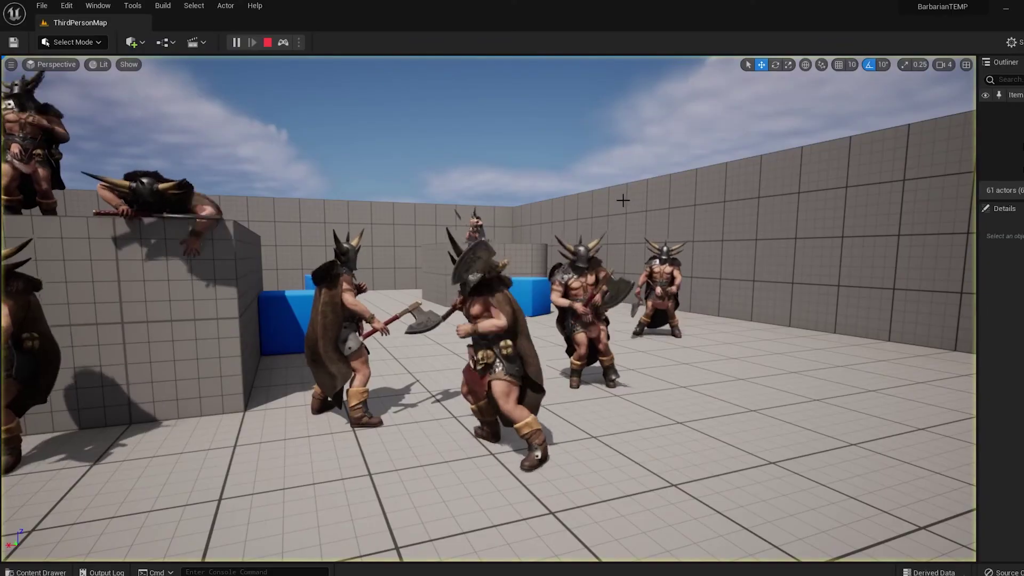
right_click_drag(623, 200, 476, 203)
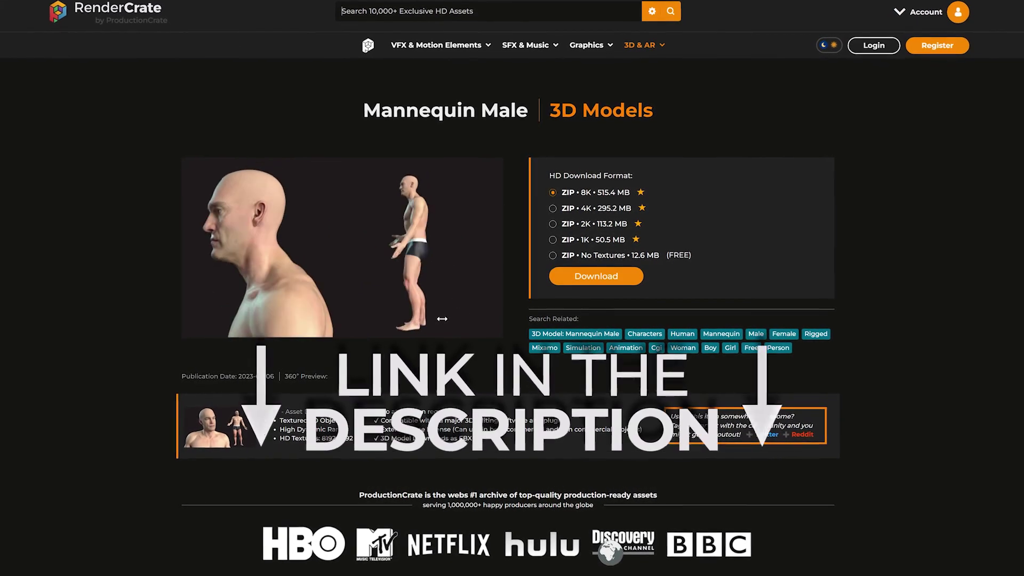
Step: Switch to the RenderCrate page for Mannequin Male and rotate the model's 360° preview
left_click_drag(365, 325, 227, 323)
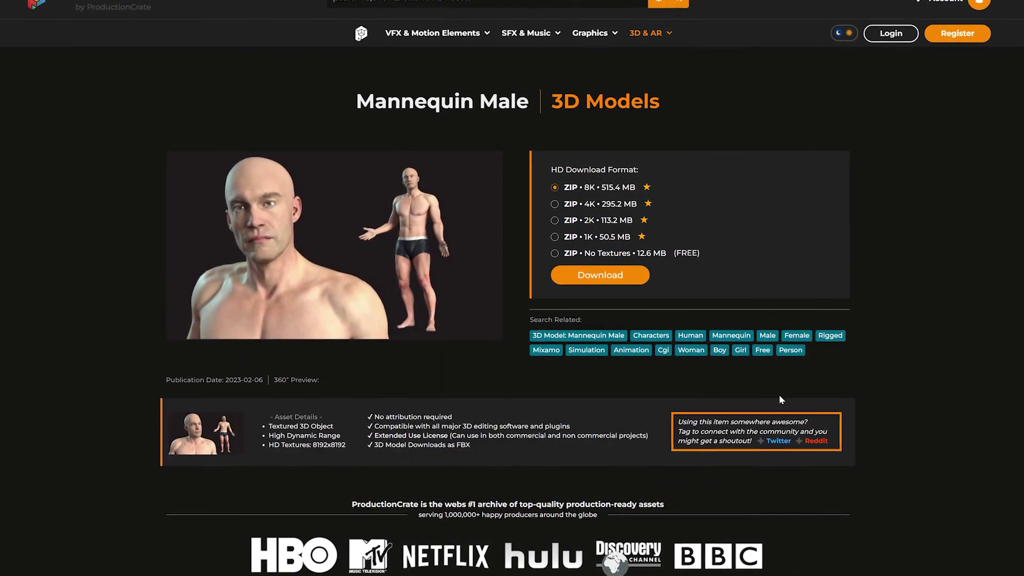